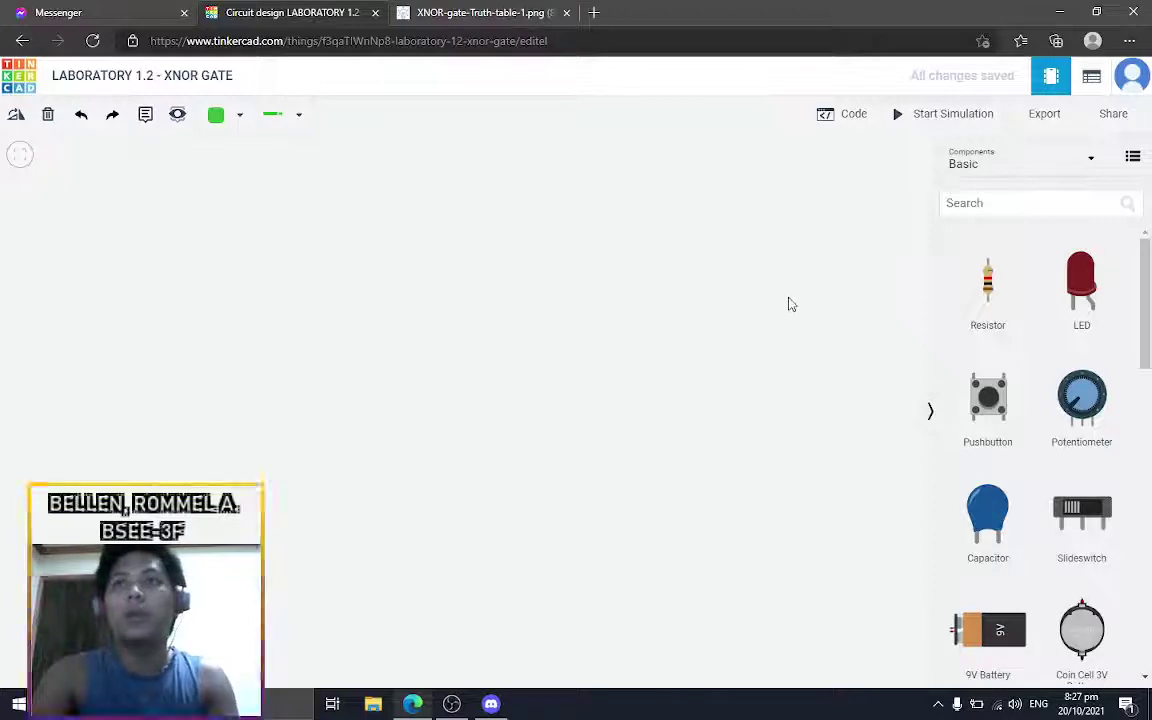
# - Place a small breadboard with a power supply above-left of it
pyautogui.scroll(-3, 1046, 530)
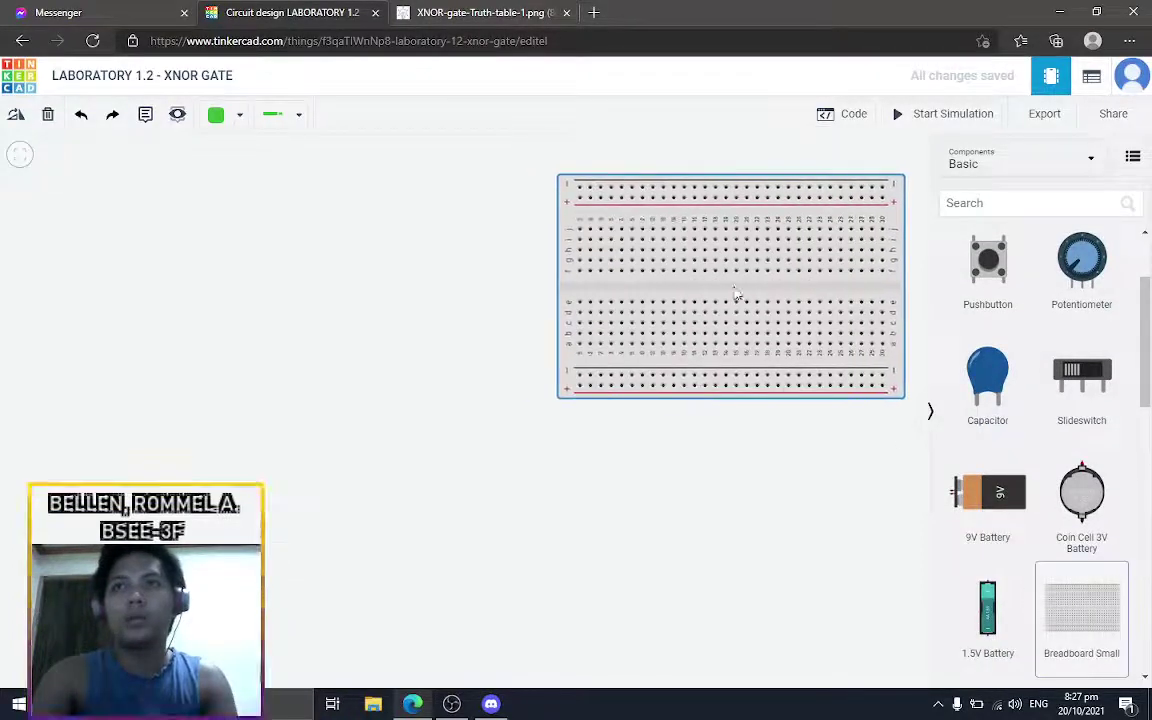
pyautogui.click(694, 298)
pyautogui.click(1071, 202)
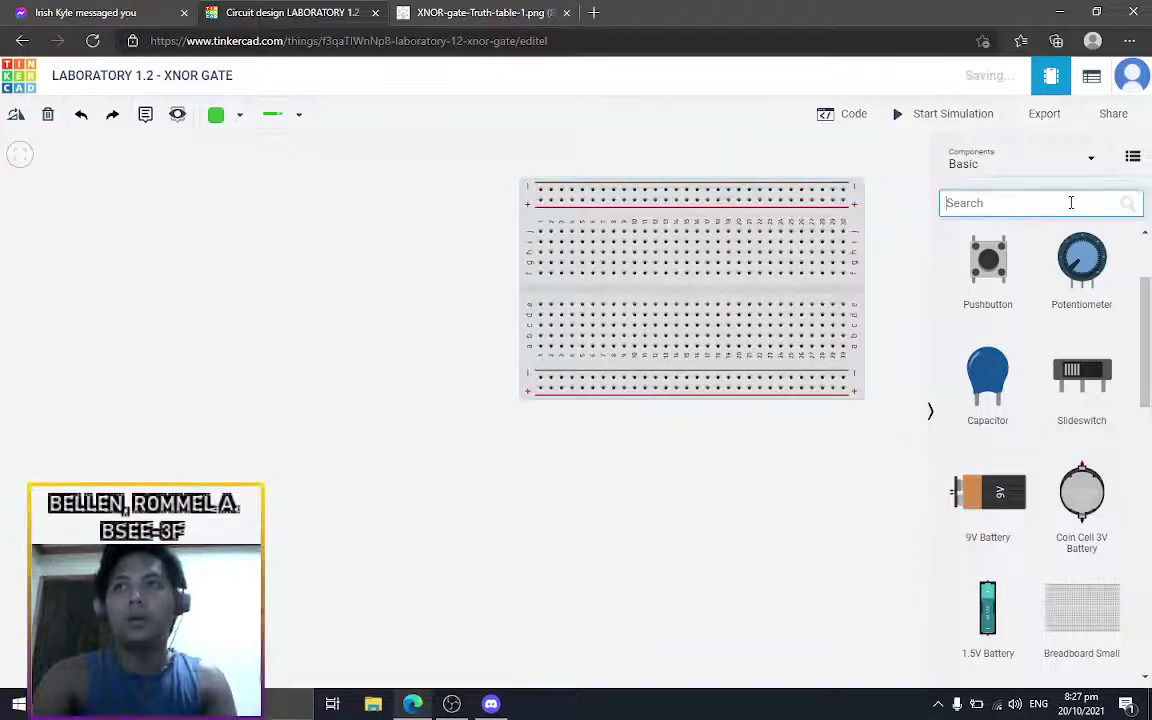
pyautogui.write('po')
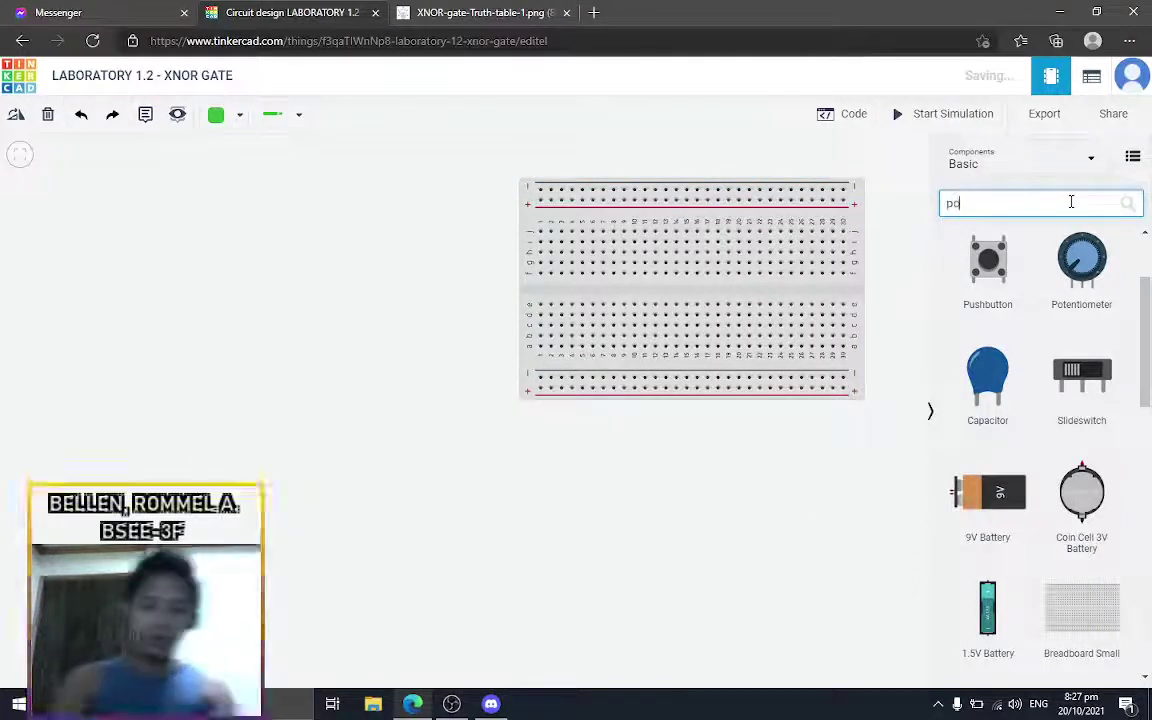
pyautogui.write('wer')
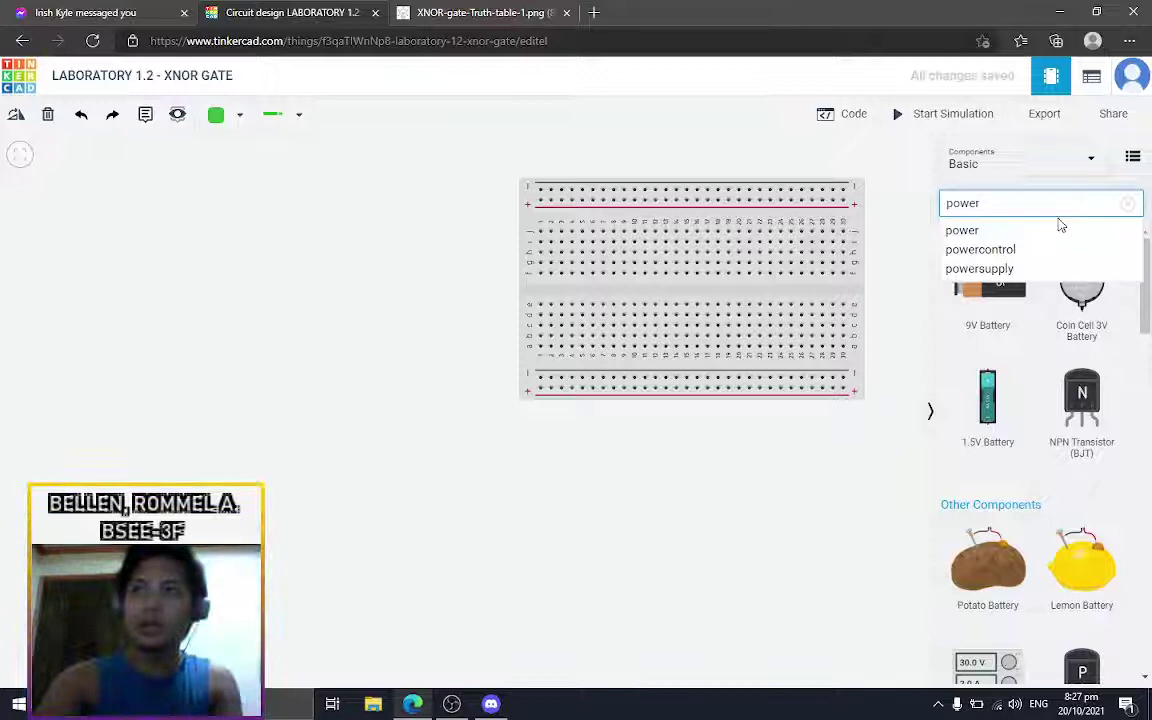
pyautogui.moveTo(985, 665); pyautogui.dragTo(401, 216)
pyautogui.click(1030, 201)
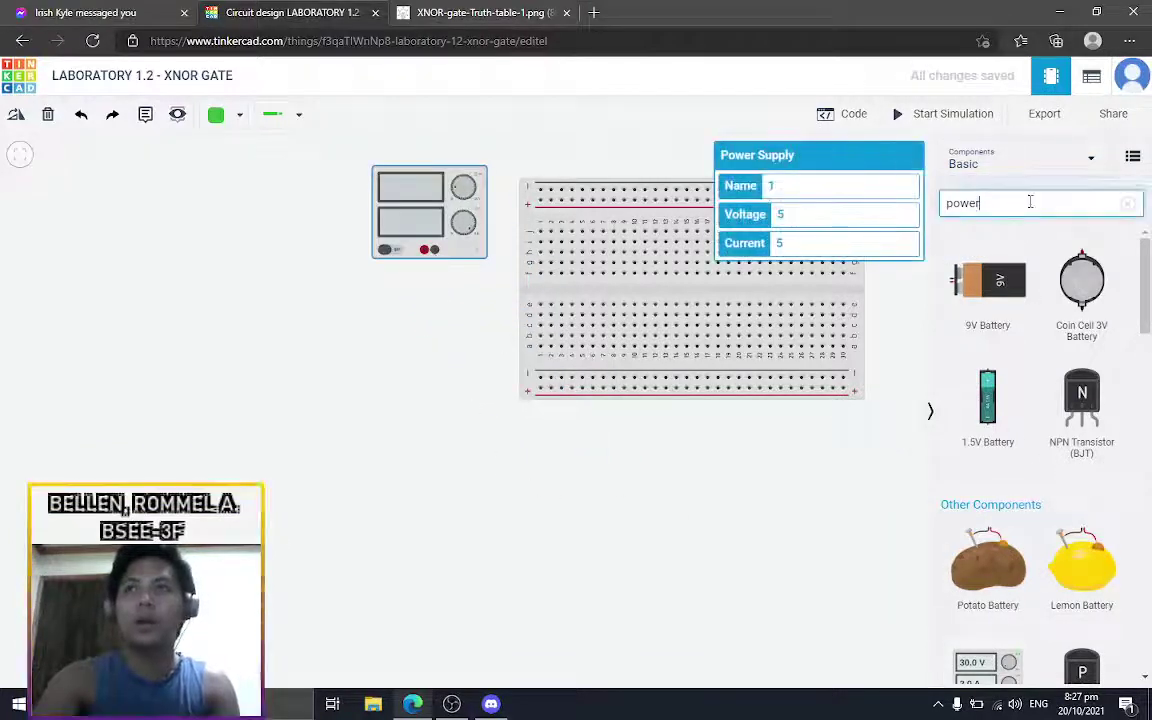
# - Add two slide switches side by side to the left of the breadboard
pyautogui.press('BackSpace')
pyautogui.press('BackSpace')
pyautogui.press('BackSpace')
pyautogui.press('BackSpace')
pyautogui.press('BackSpace')
pyautogui.write('slid')
pyautogui.moveTo(988, 280); pyautogui.dragTo(391, 350)
pyautogui.moveTo(947, 291); pyautogui.dragTo(415, 350)
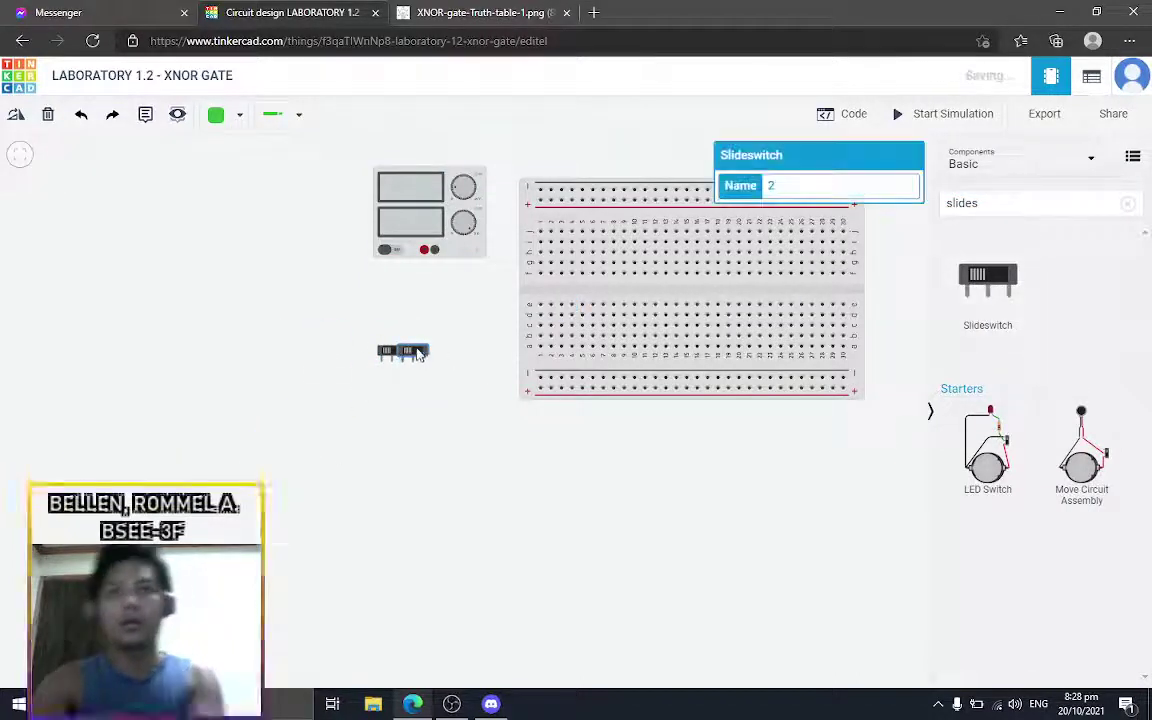
pyautogui.click(483, 296)
# - Put an LED and a horizontally rotated resistor on the breadboard's upper rows
pyautogui.click(1004, 205)
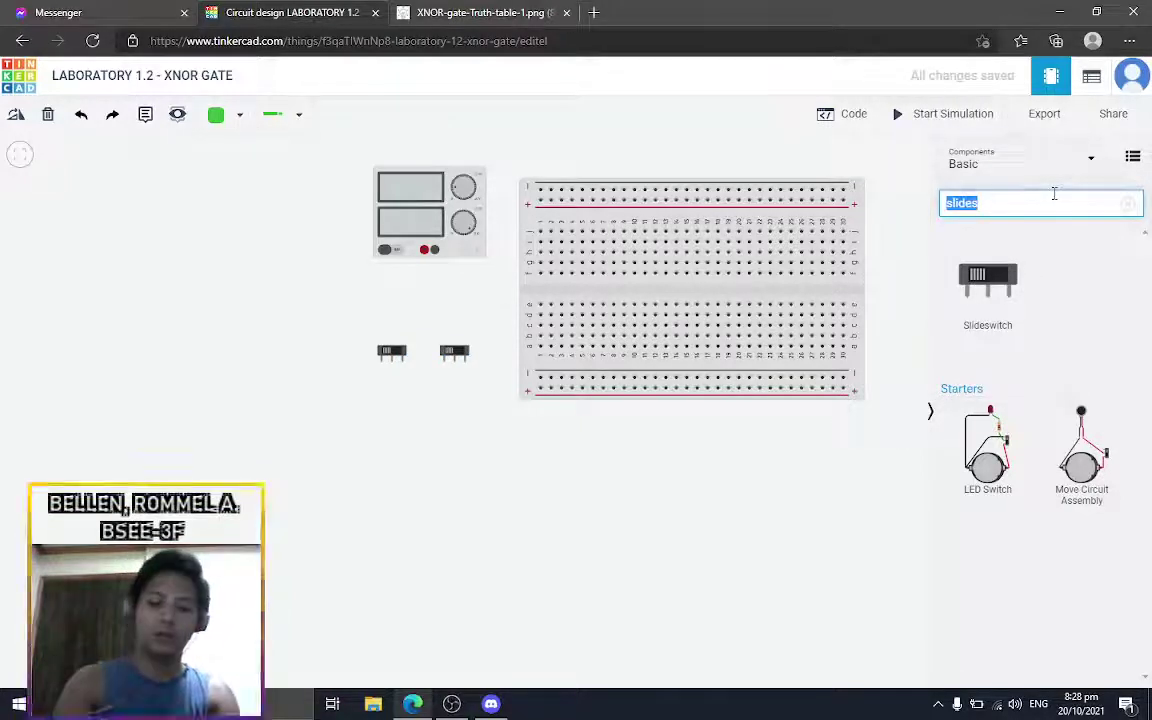
pyautogui.write('le')
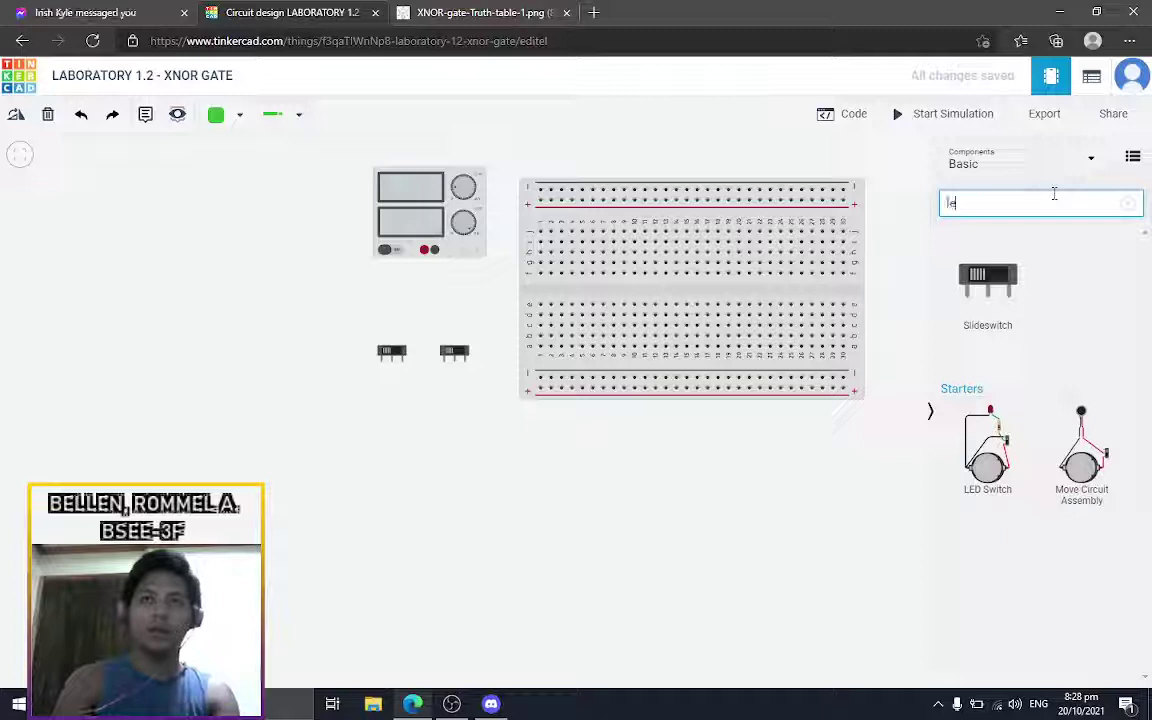
pyautogui.write('d')
pyautogui.moveTo(998, 329); pyautogui.dragTo(816, 234)
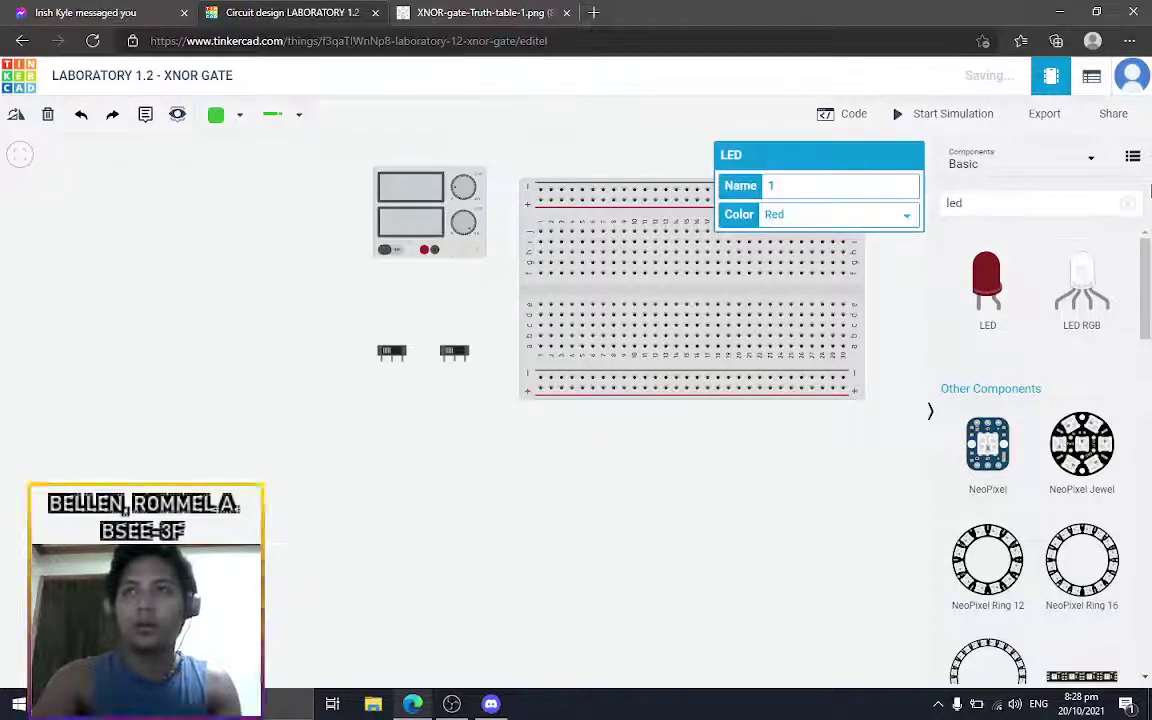
pyautogui.click(1127, 202)
pyautogui.moveTo(969, 301); pyautogui.dragTo(763, 245)
pyautogui.press('r')
pyautogui.press('r')
pyautogui.press('r')
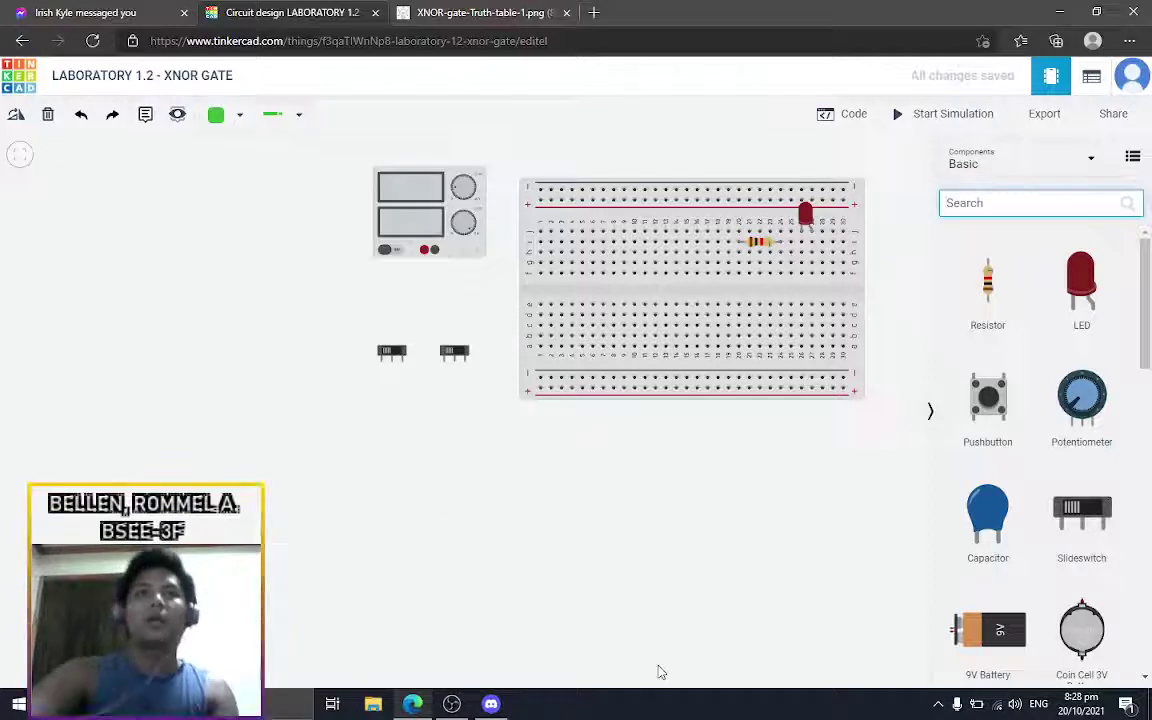
# - Search for the XOR part and place the 74HC86 quad XOR chip on the breadboard
pyautogui.write('xnor')
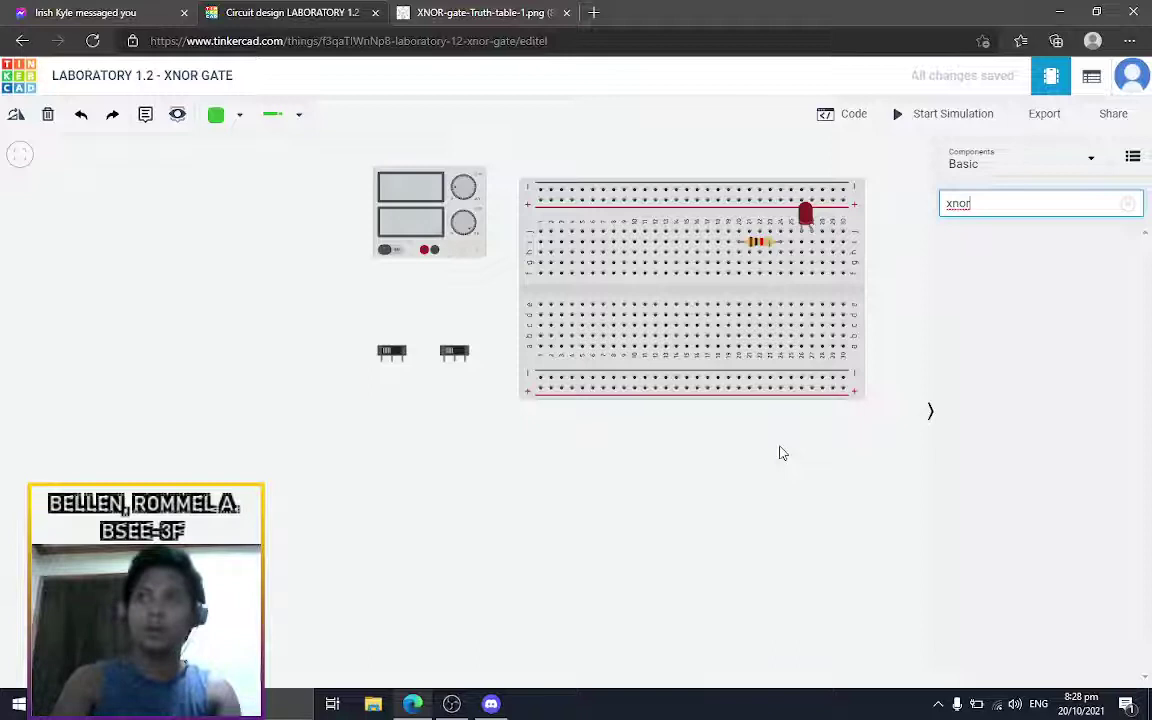
pyautogui.hotkey('ctrl', 'a')
pyautogui.press('BackSpace')
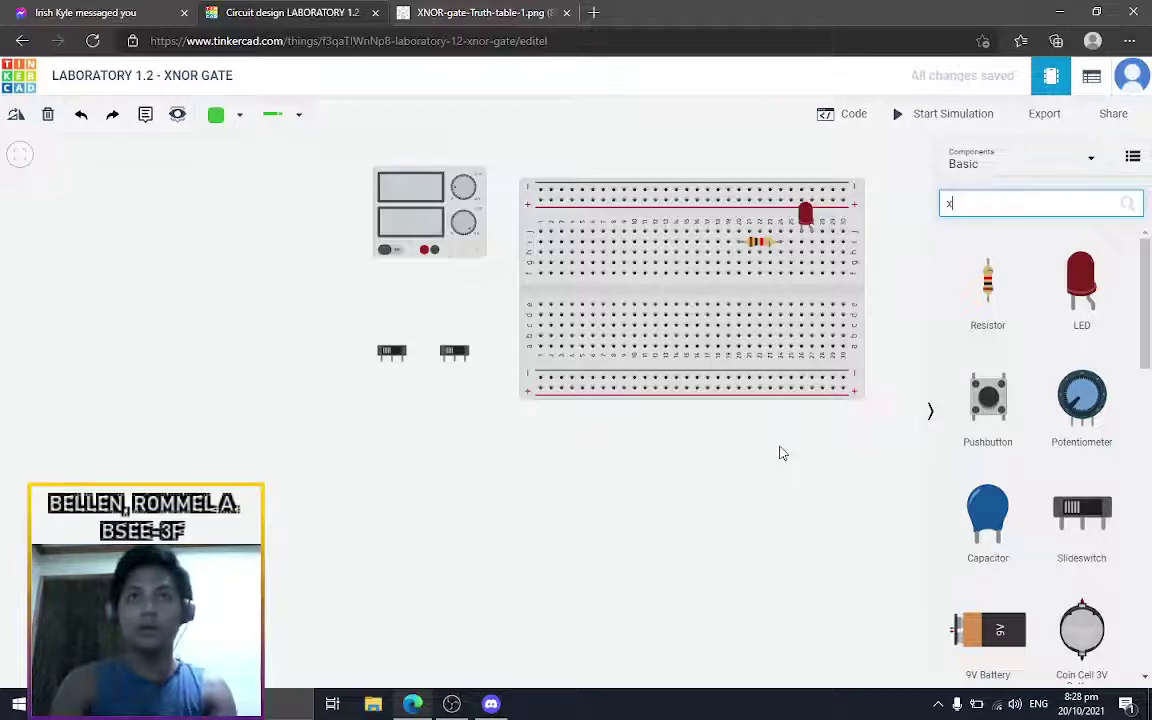
pyautogui.write('or')
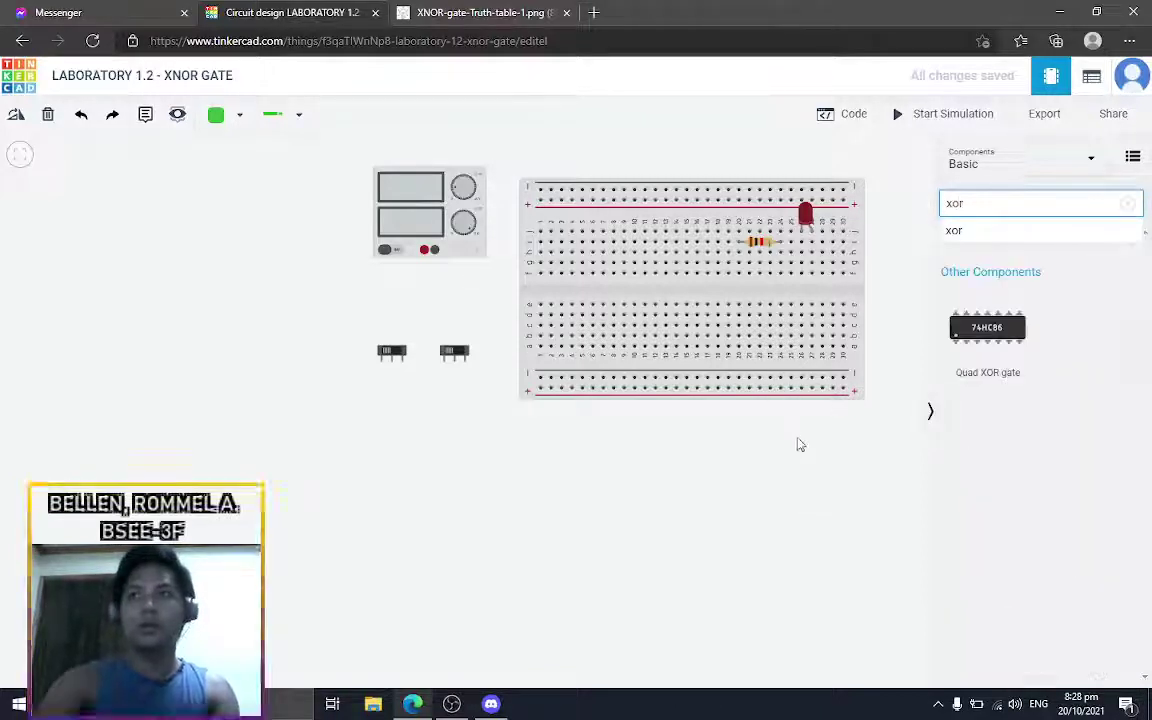
pyautogui.moveTo(983, 369); pyautogui.dragTo(593, 291)
pyautogui.click(686, 552)
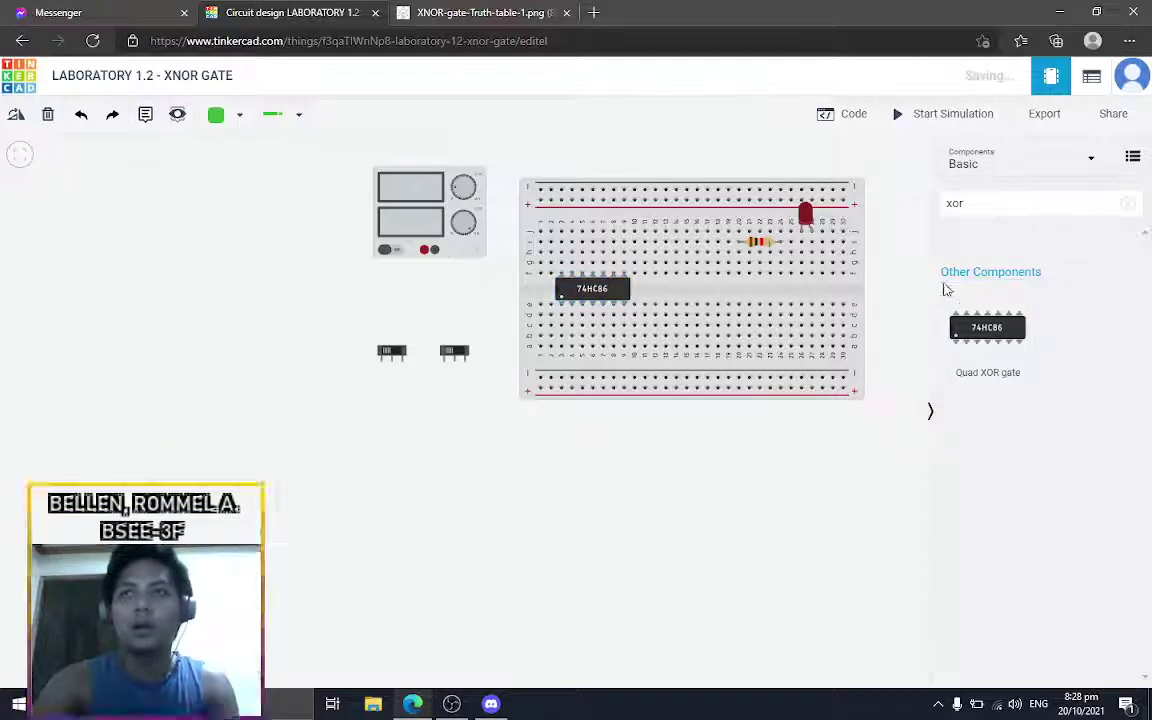
# - Search 'hex' and place the 74HC04 hex inverter beside the 74HC86
pyautogui.click(1006, 211)
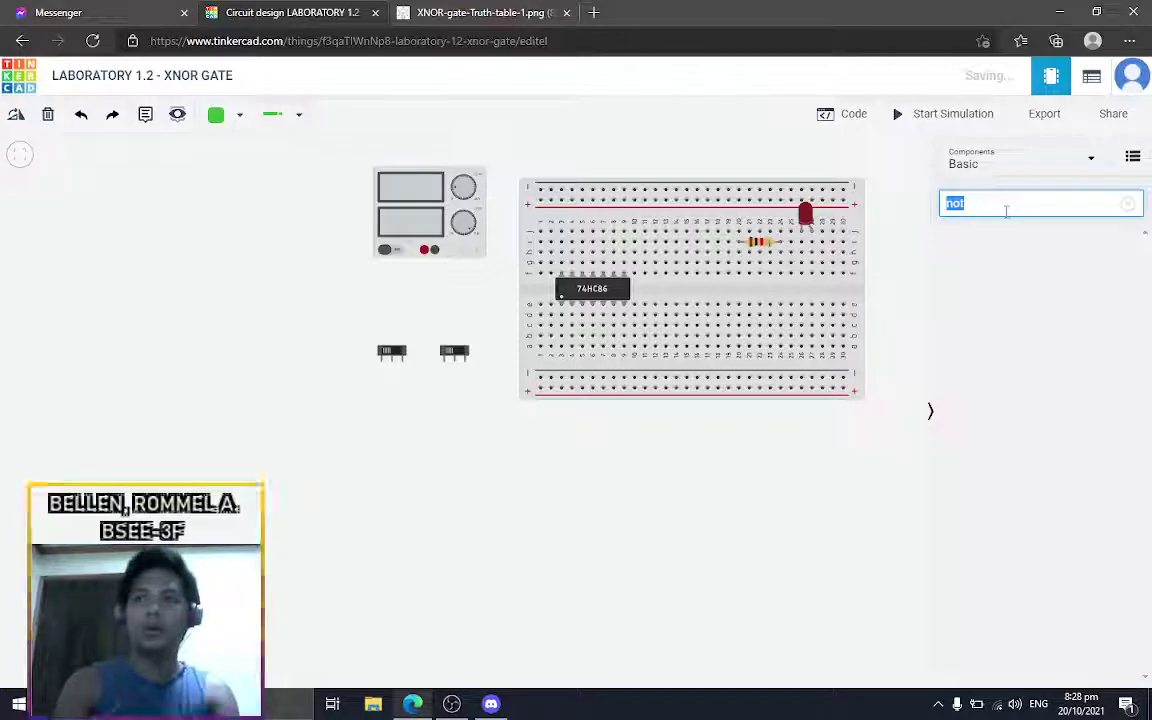
pyautogui.write('hex inverter')
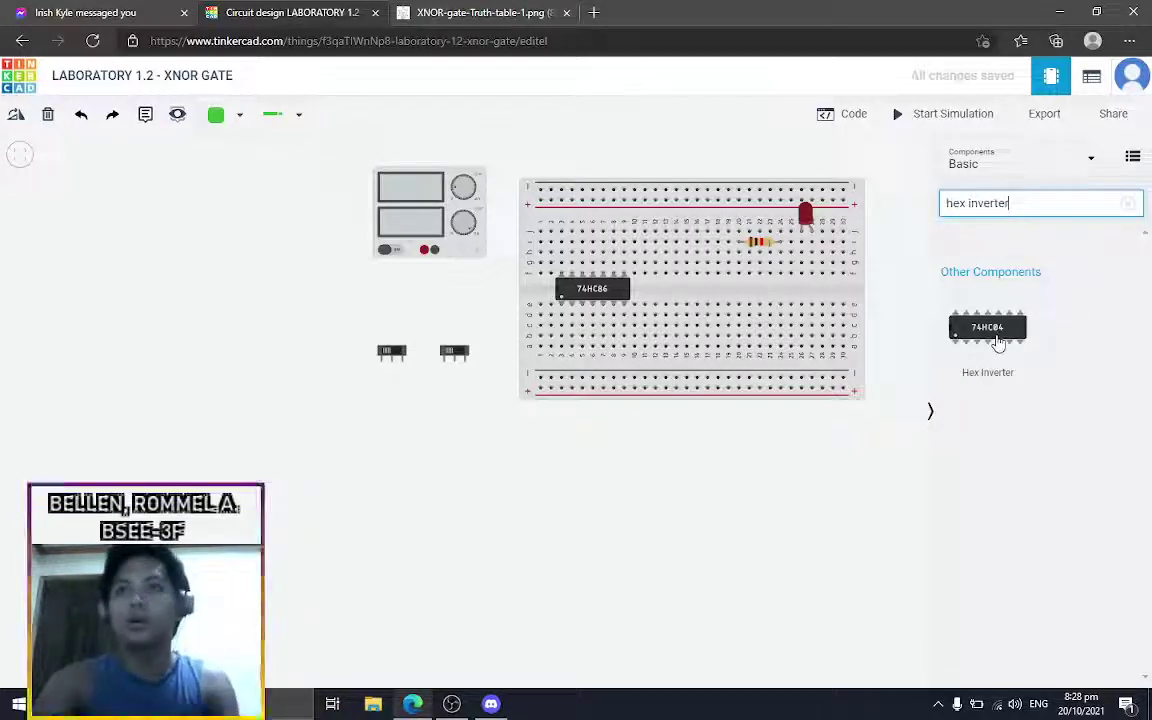
pyautogui.moveTo(997, 343); pyautogui.dragTo(678, 292)
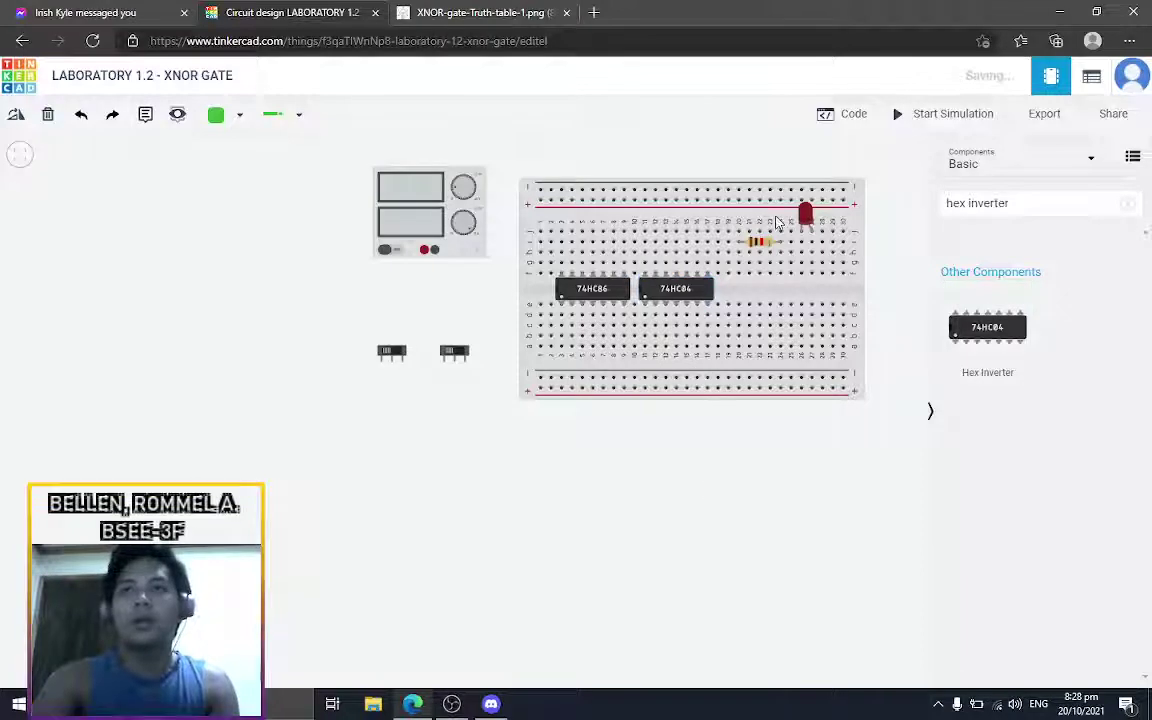
pyautogui.scroll(2, 776, 195)
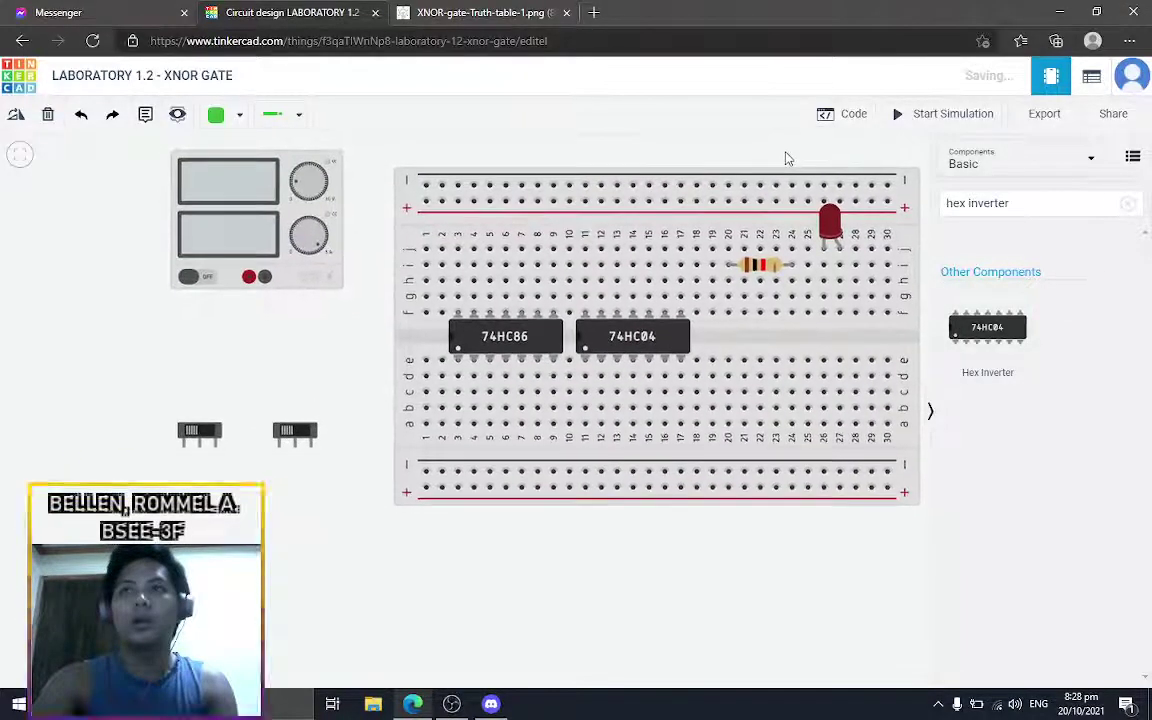
# - Move the 74HC86 to the lower rows and shift the 74HC04 left into the centre channel
pyautogui.scroll(-1, 786, 158)
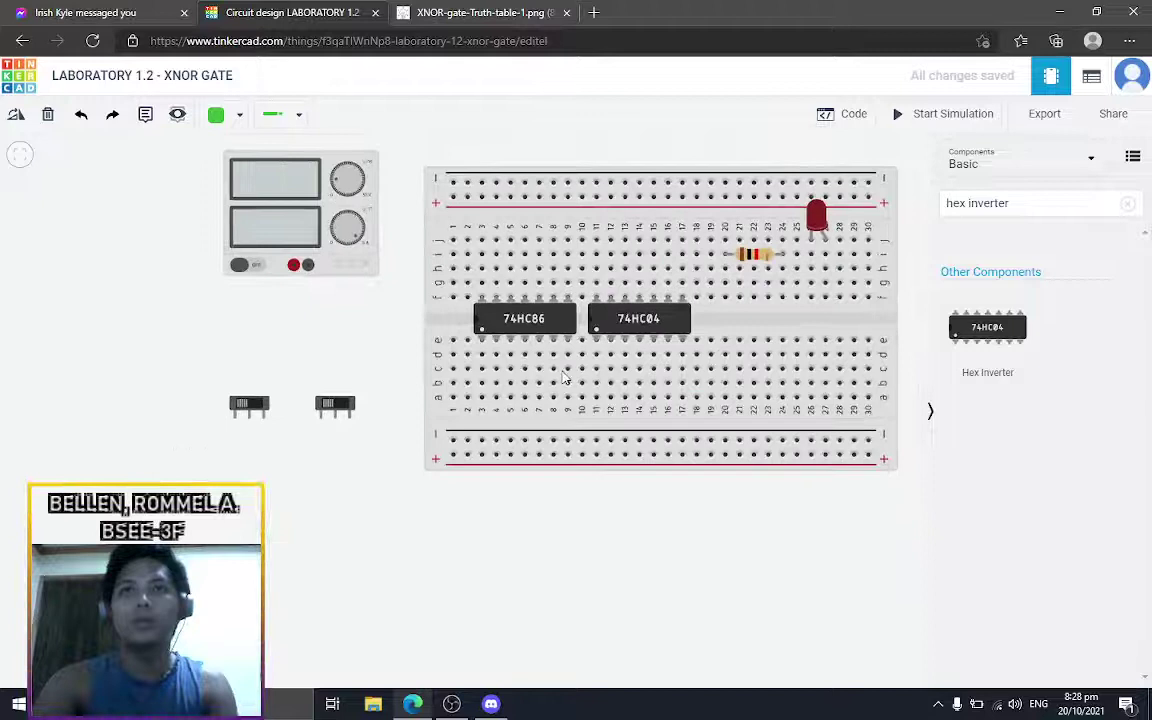
pyautogui.click(545, 323)
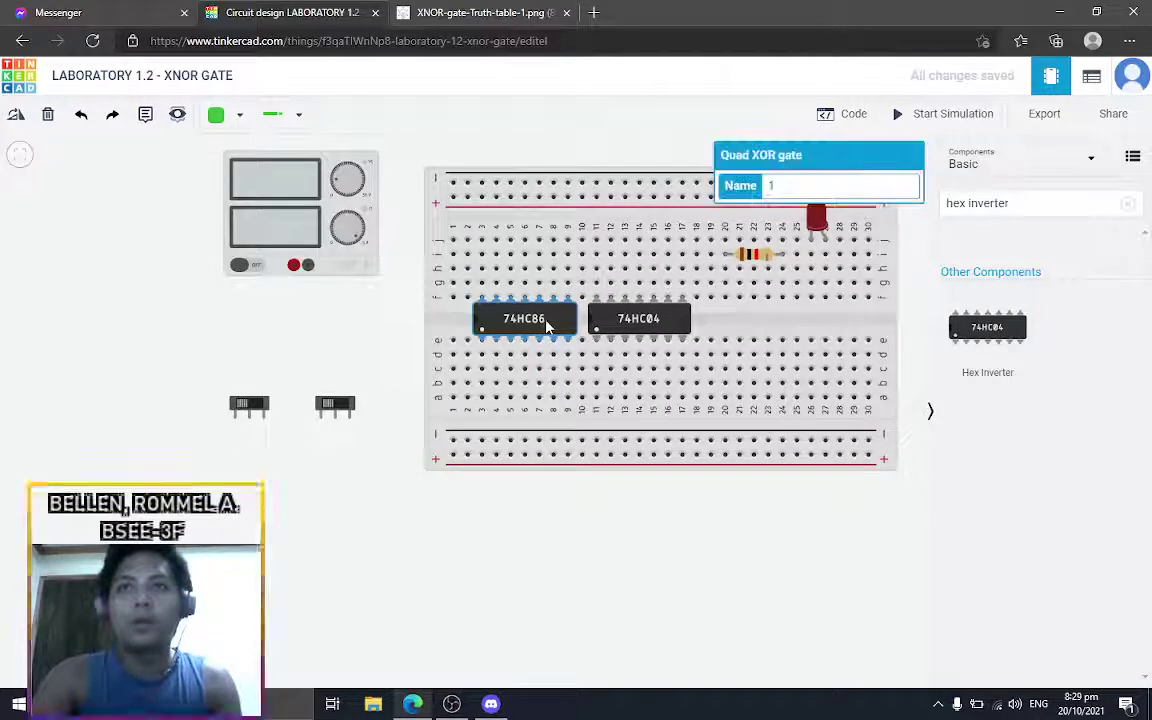
pyautogui.click(605, 328)
pyautogui.click(717, 563)
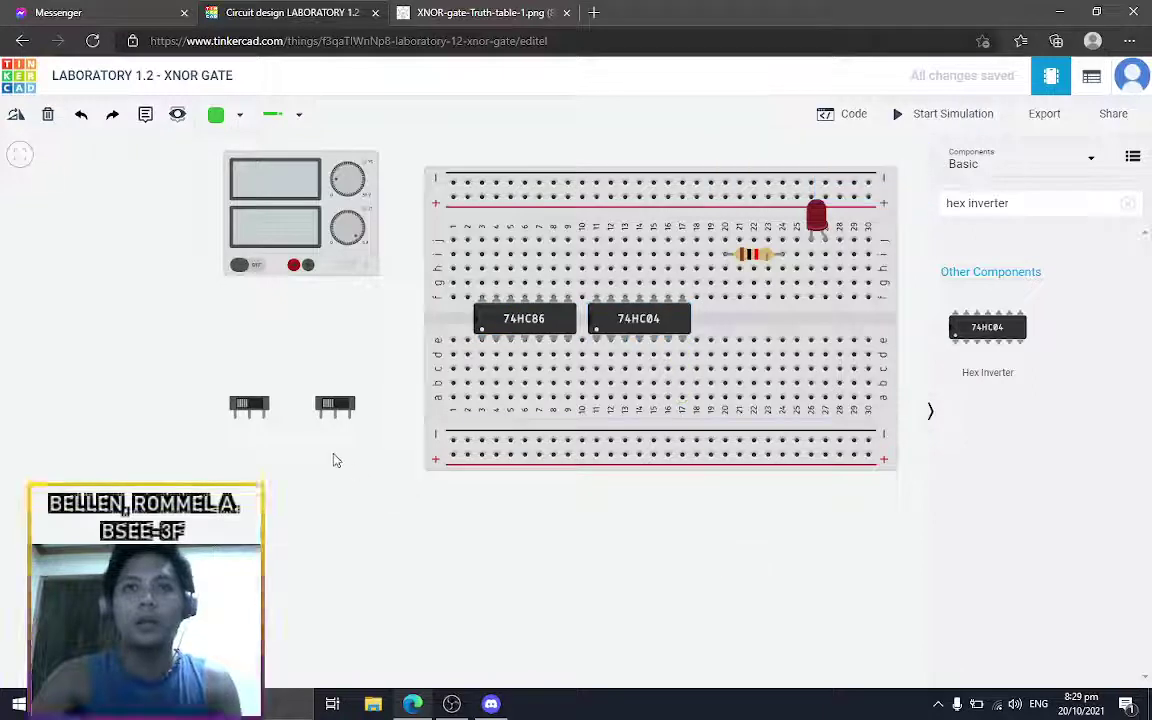
pyautogui.moveTo(537, 318); pyautogui.dragTo(652, 390)
pyautogui.moveTo(638, 318); pyautogui.dragTo(528, 318)
pyautogui.click(480, 589)
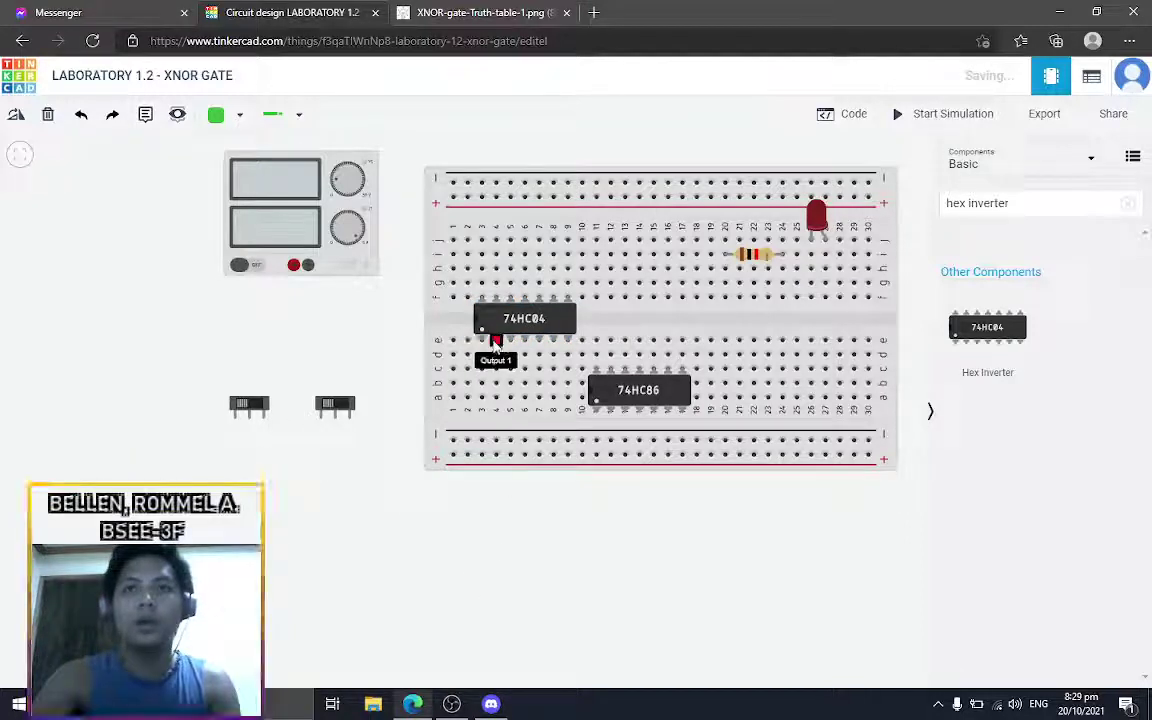
# - Reposition the chips so the 74HC86 and 74HC04 sit side by side across the centre channel
pyautogui.click(334, 405)
pyautogui.click(363, 352)
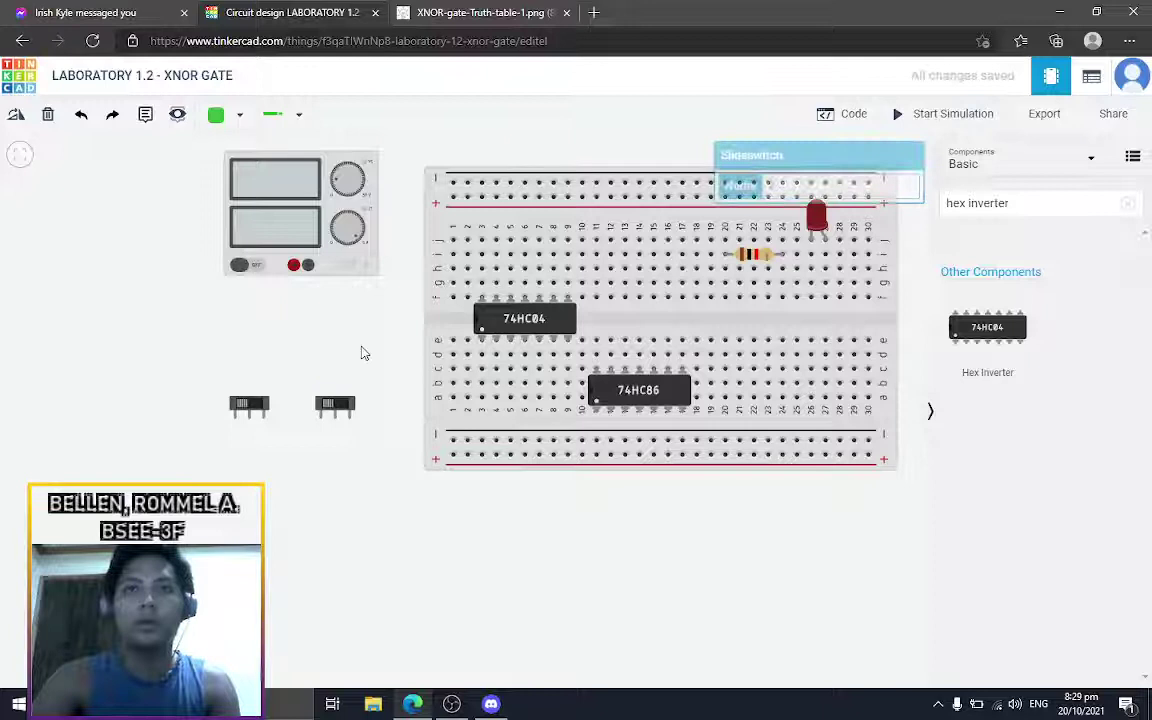
pyautogui.click(337, 405)
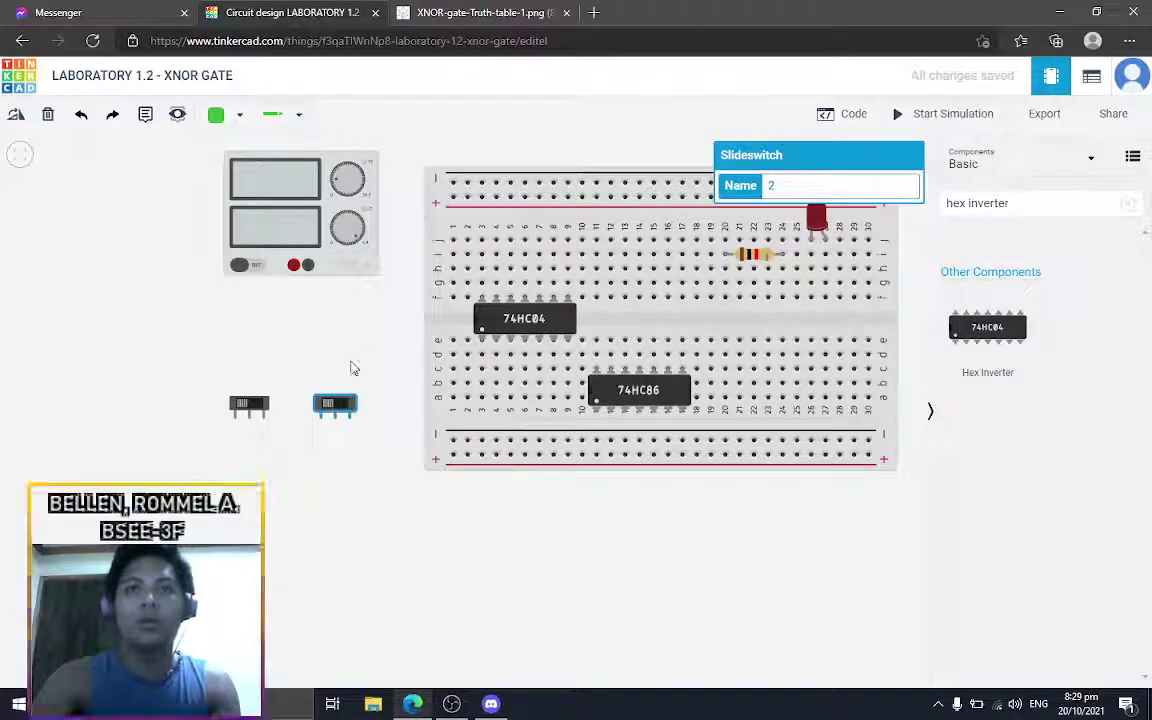
pyautogui.click(300, 365)
pyautogui.click(334, 404)
pyautogui.click(401, 347)
pyautogui.click(514, 321)
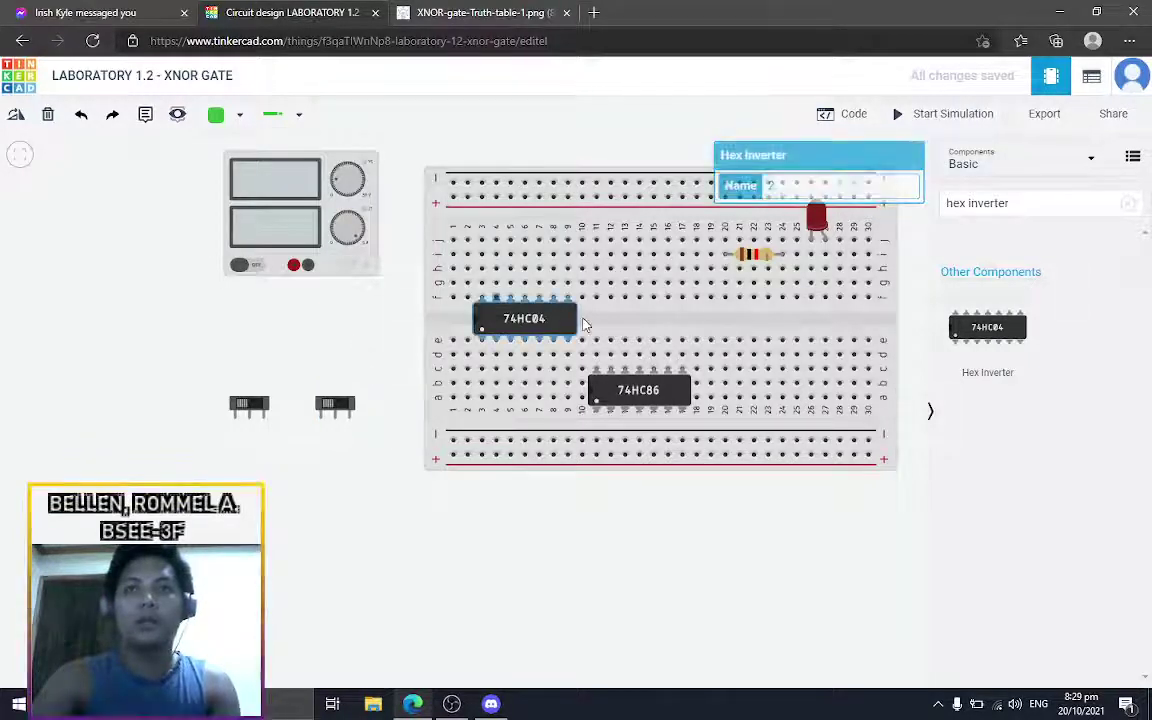
pyautogui.moveTo(585, 325); pyautogui.dragTo(714, 325)
pyautogui.moveTo(626, 397); pyautogui.dragTo(510, 326)
pyautogui.moveTo(660, 333); pyautogui.dragTo(645, 333)
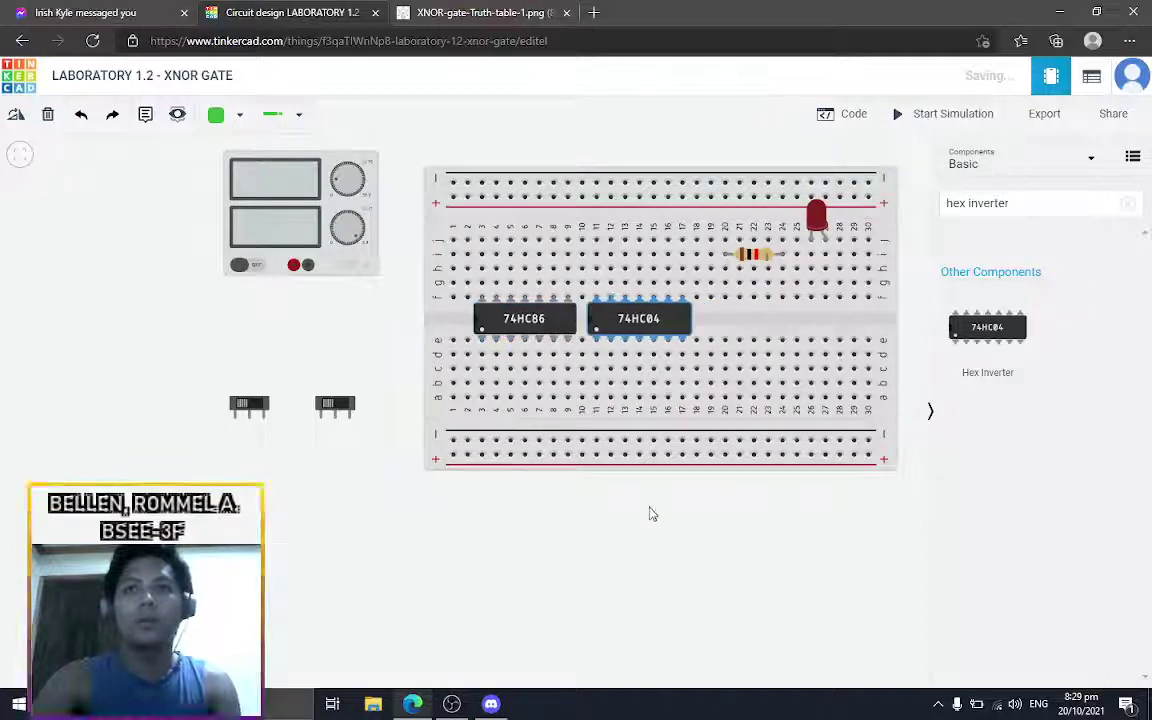
pyautogui.click(650, 514)
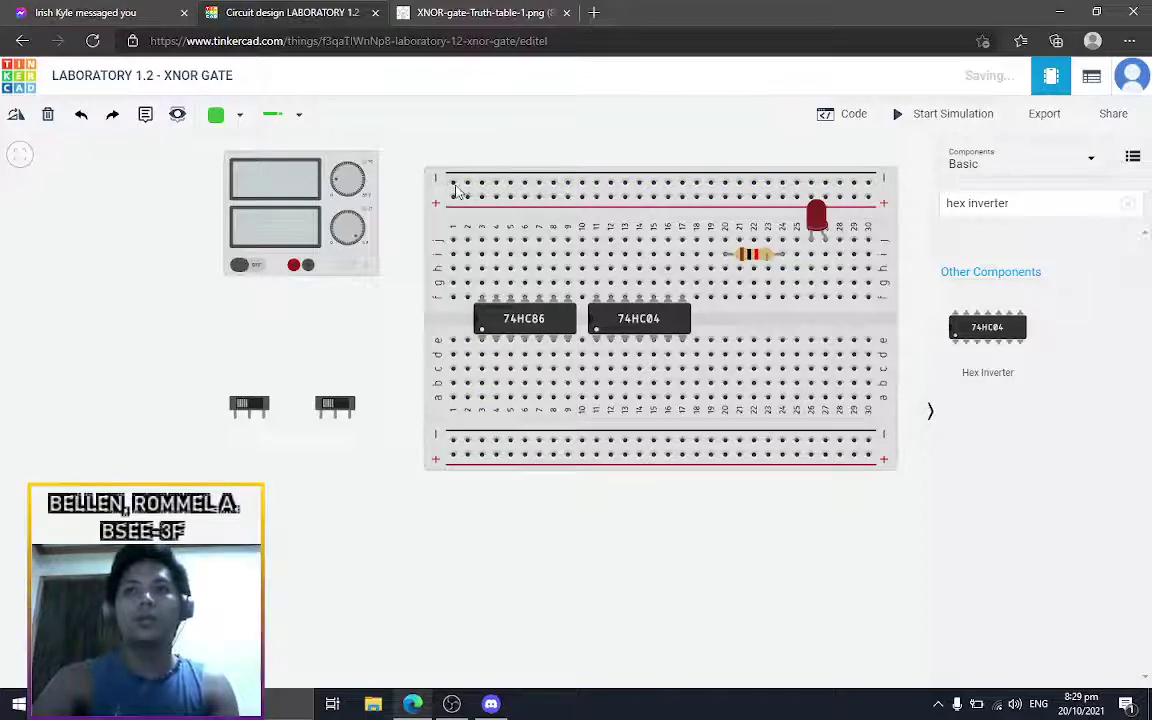
# - Make wires red and connect the supply's positive terminal to the top positive rail
pyautogui.click(239, 116)
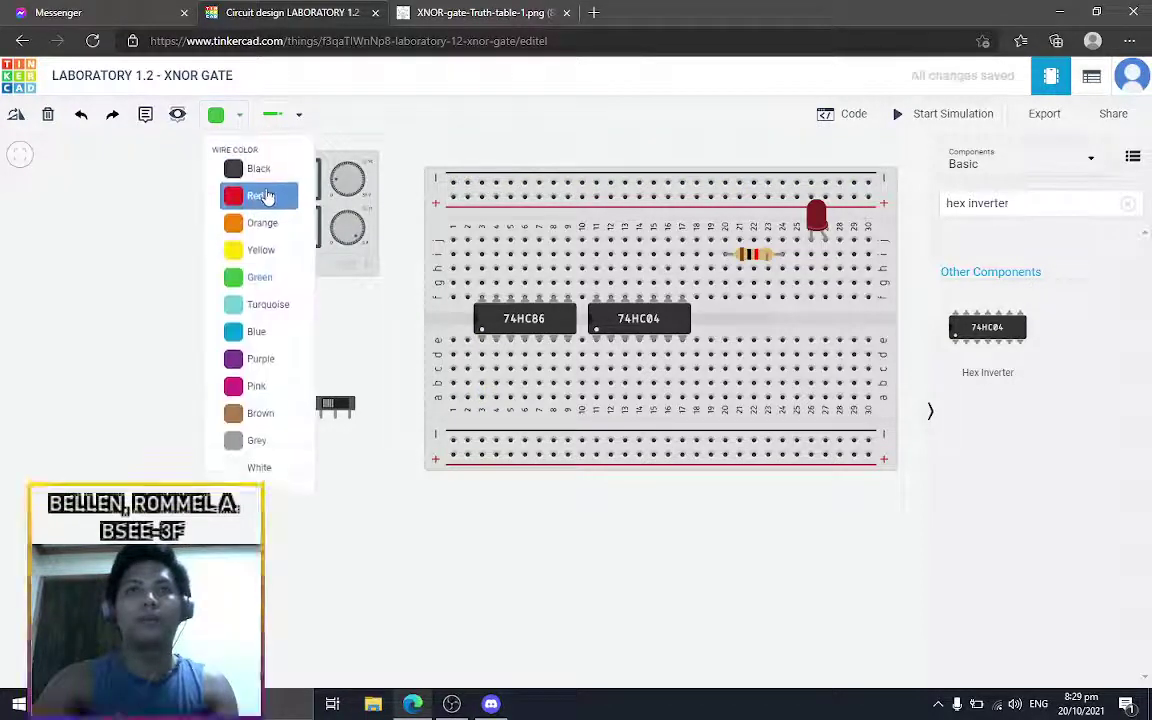
pyautogui.click(252, 190)
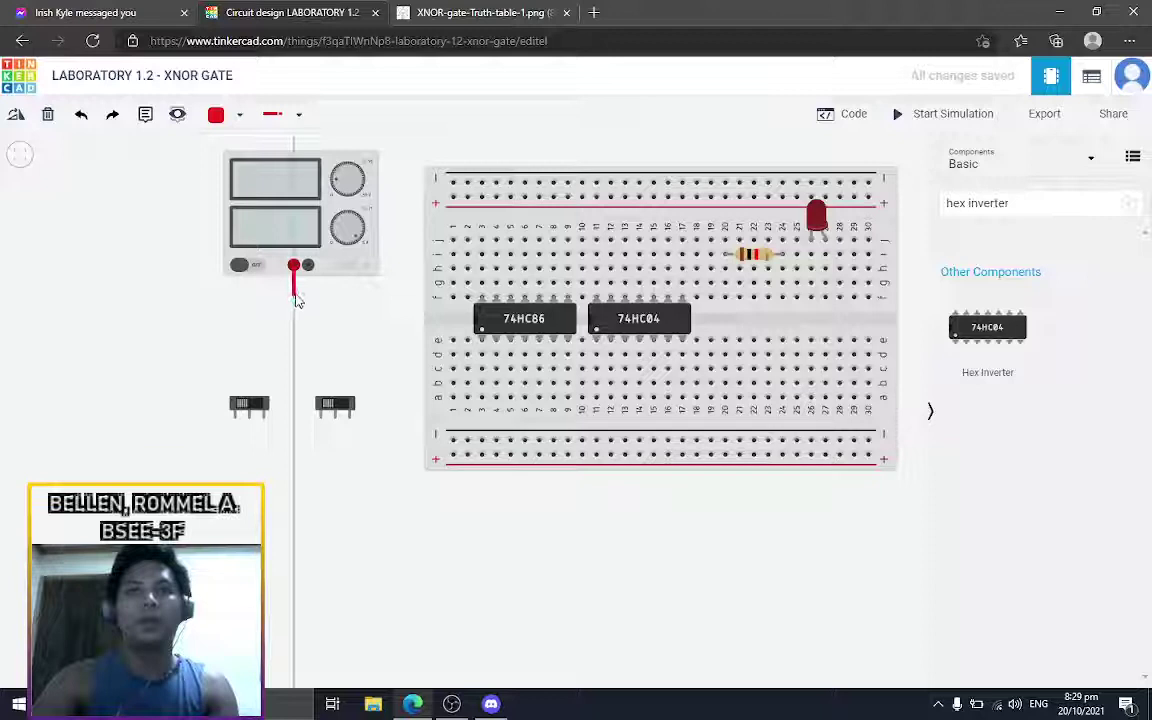
pyautogui.click(293, 292)
pyautogui.click(417, 292)
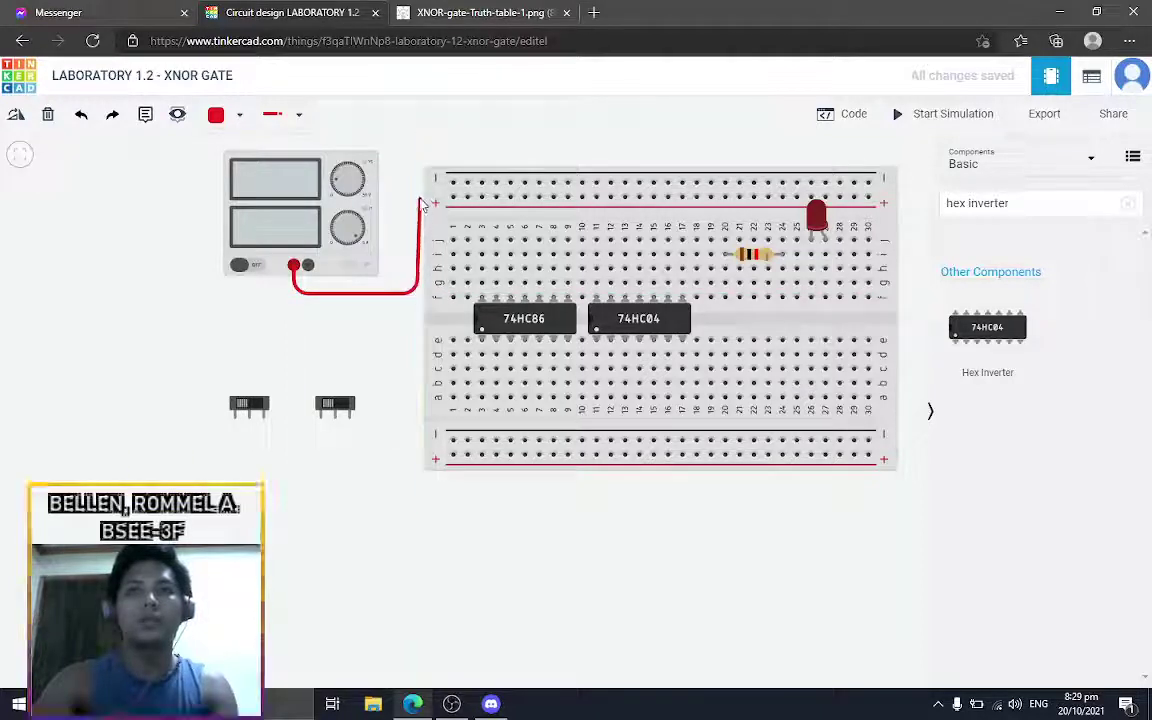
pyautogui.click(417, 197)
pyautogui.click(453, 197)
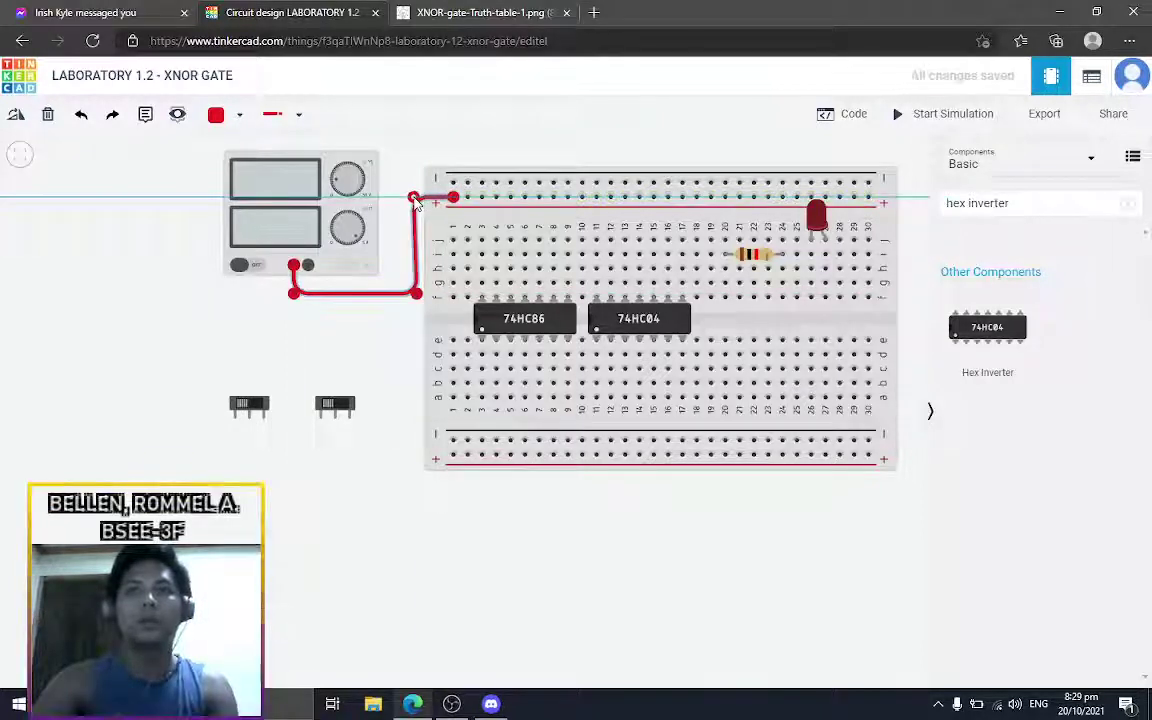
pyautogui.click(346, 322)
# - Join the top and bottom positive rails and feed both chips' supply pins from the top rail
pyautogui.click(308, 268)
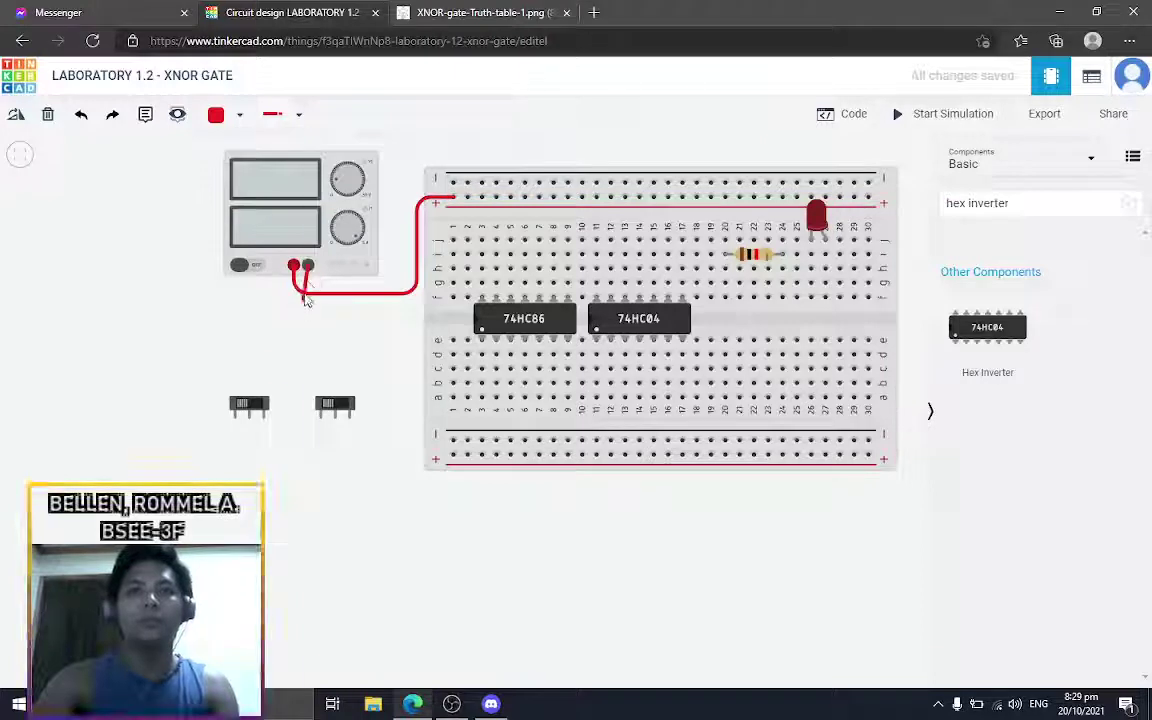
pyautogui.press('Escape')
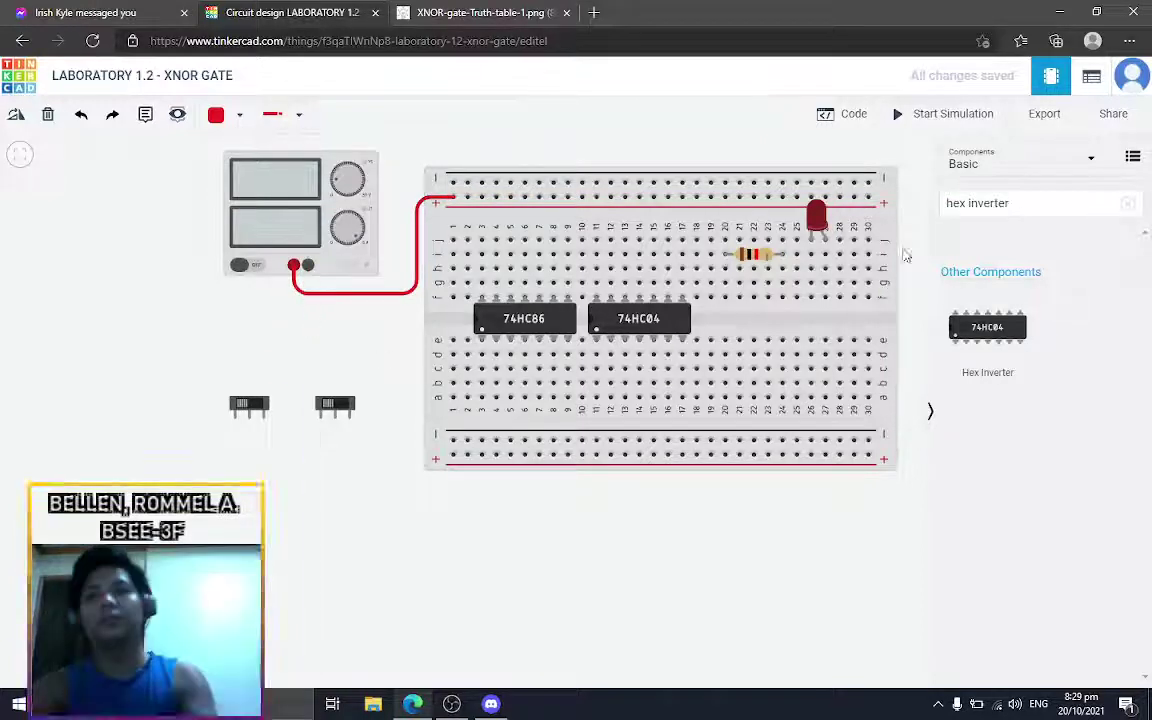
pyautogui.click(868, 198)
pyautogui.click(868, 455)
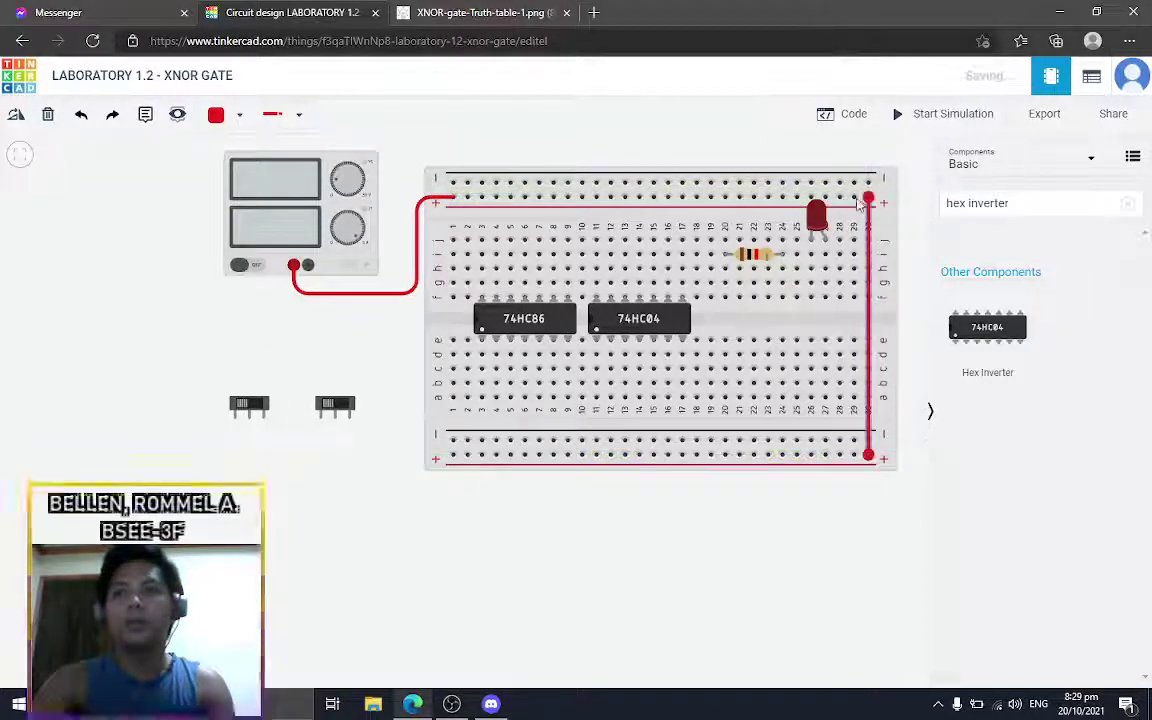
pyautogui.click(482, 297)
pyautogui.click(482, 197)
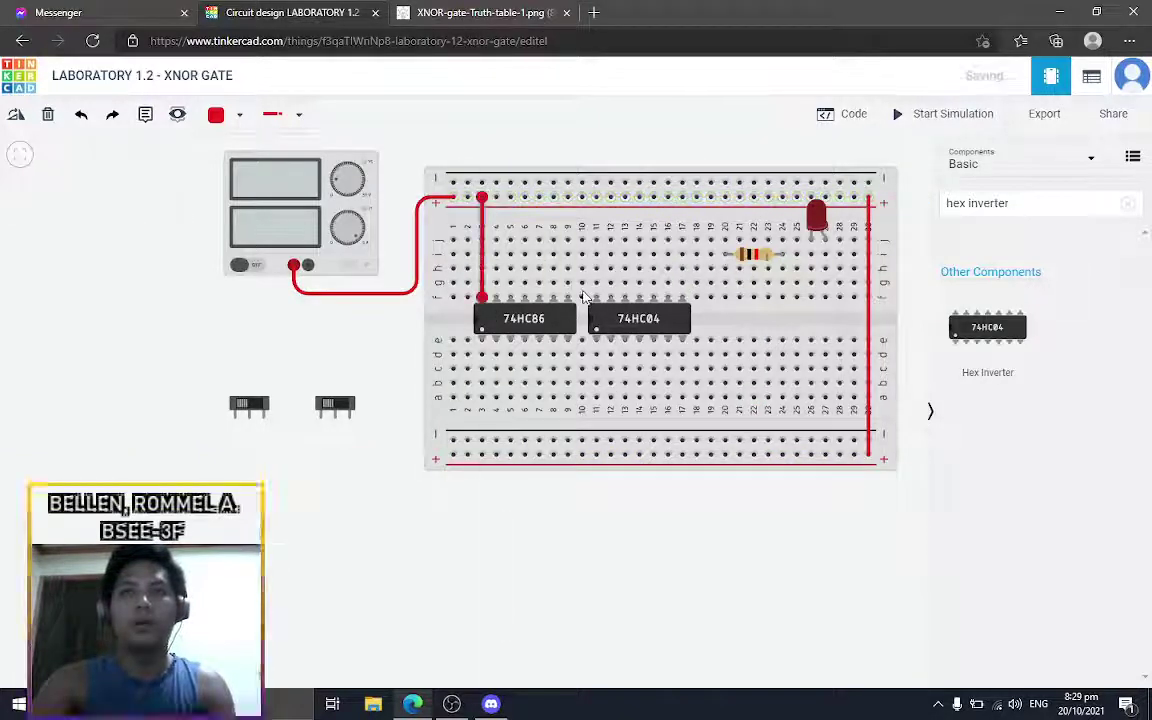
pyautogui.click(596, 297)
pyautogui.click(596, 197)
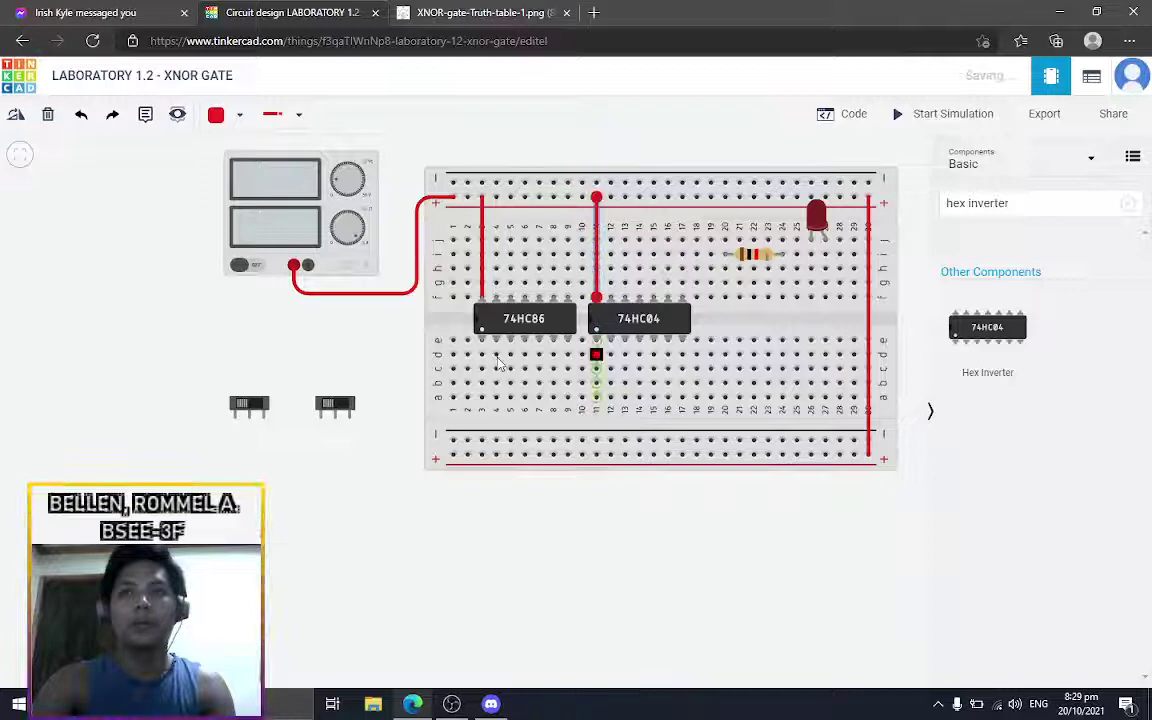
# - Tie both slide switches to the bottom positive rail with red wires
pyautogui.click(349, 416)
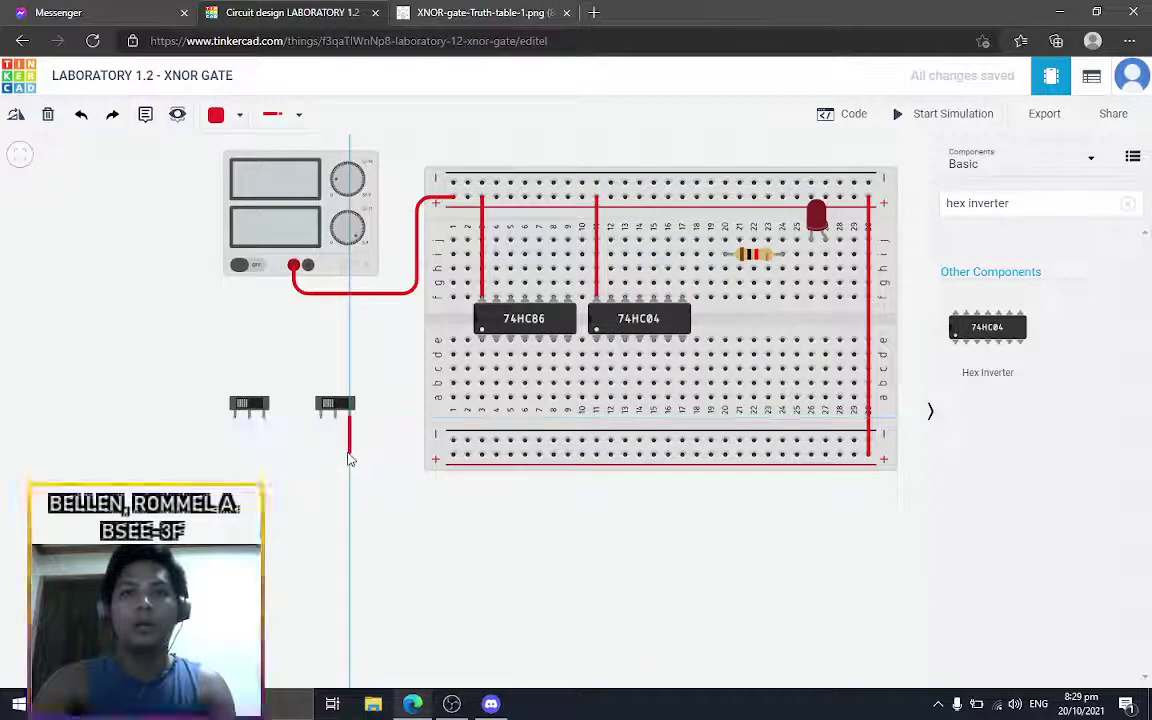
pyautogui.click(349, 455)
pyautogui.click(453, 455)
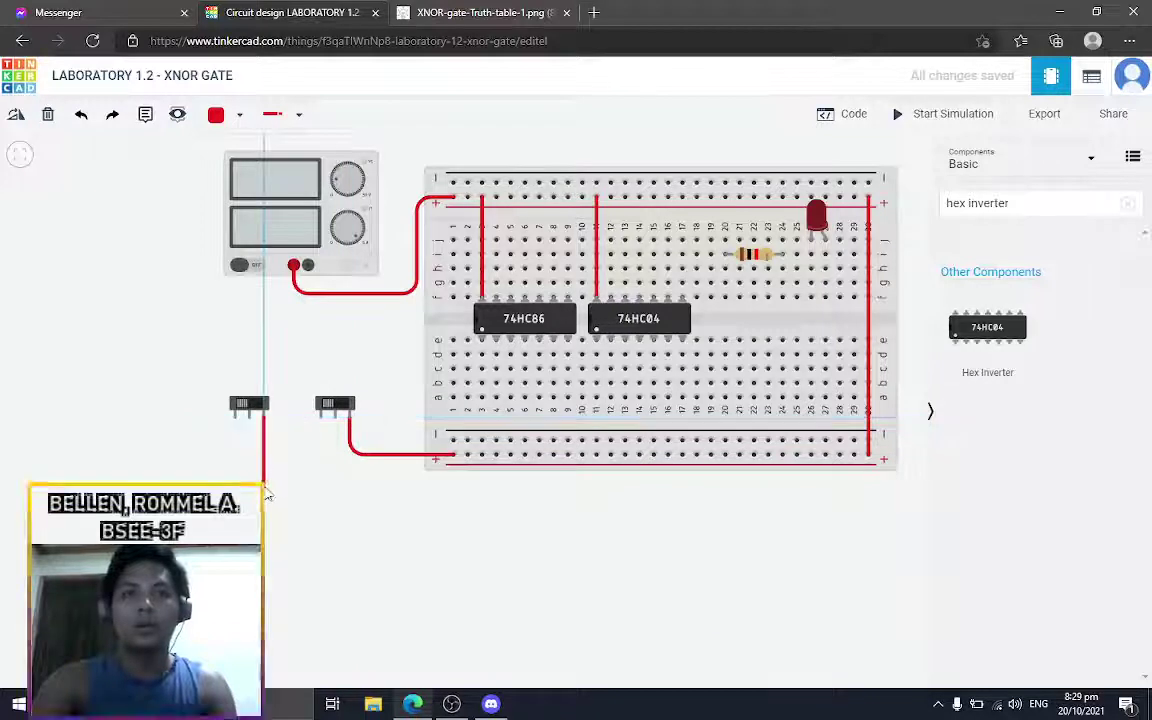
pyautogui.click(264, 467)
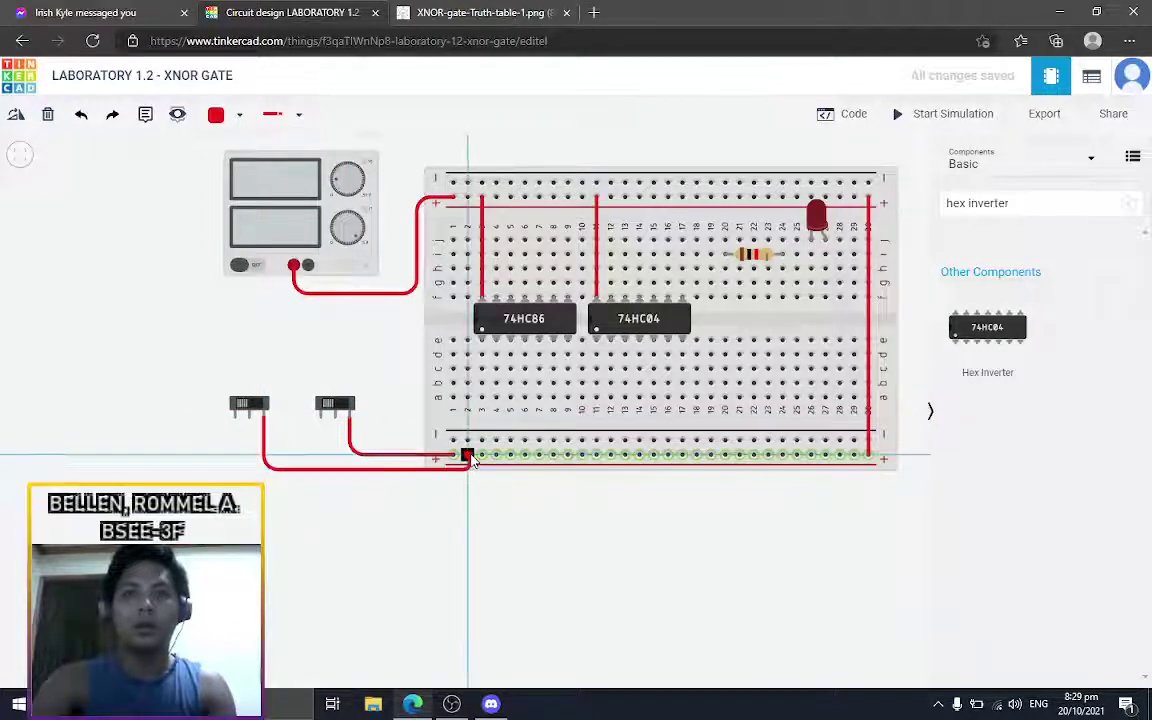
pyautogui.click(467, 455)
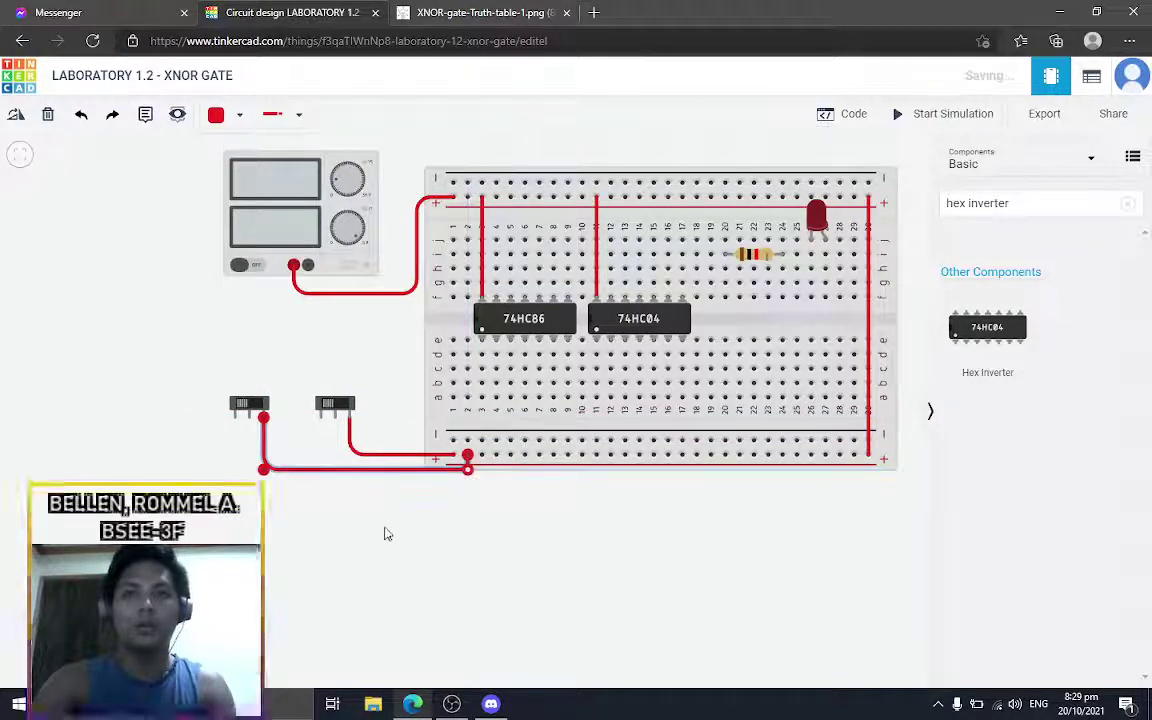
pyautogui.click(217, 115)
# - Switch to black wires and connect the supply's negative terminal to the top negative rail
pyautogui.click(252, 170)
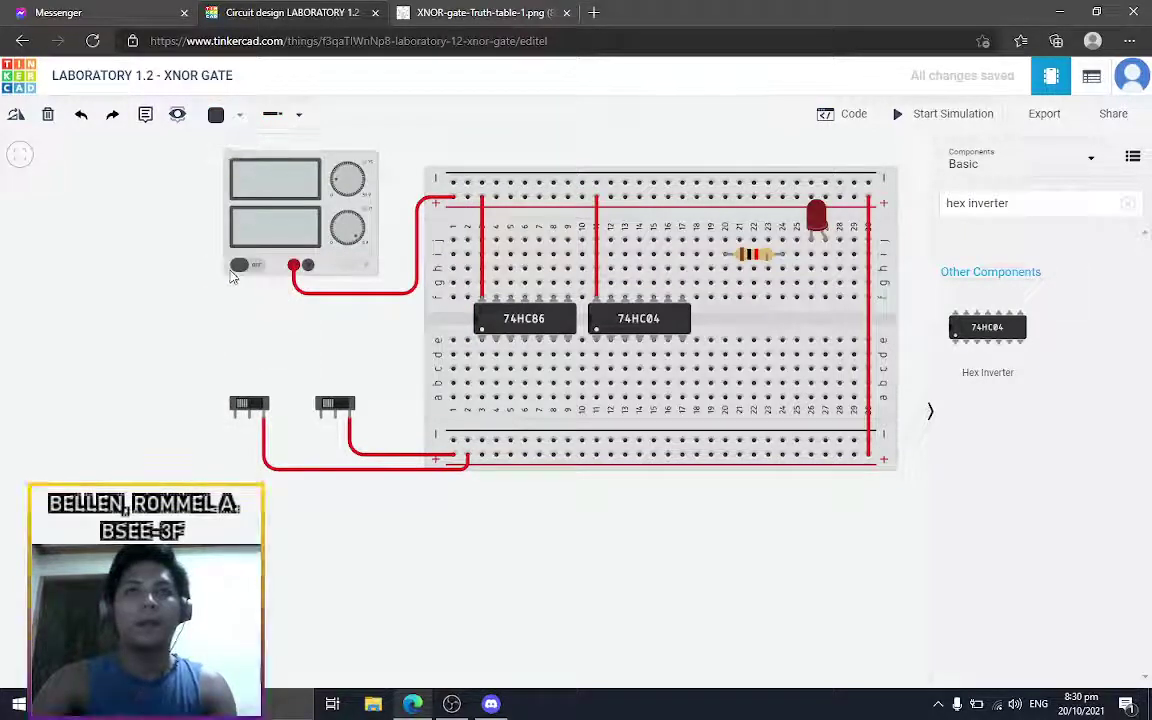
pyautogui.click(307, 265)
pyautogui.click(309, 307)
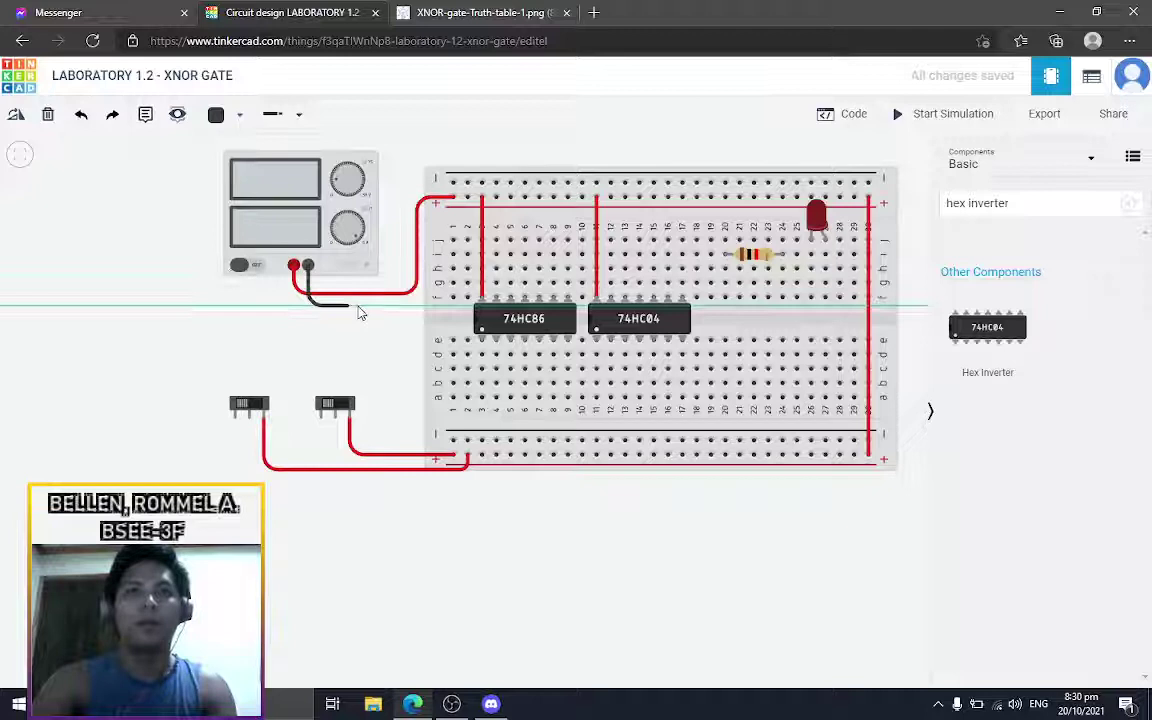
pyautogui.click(405, 307)
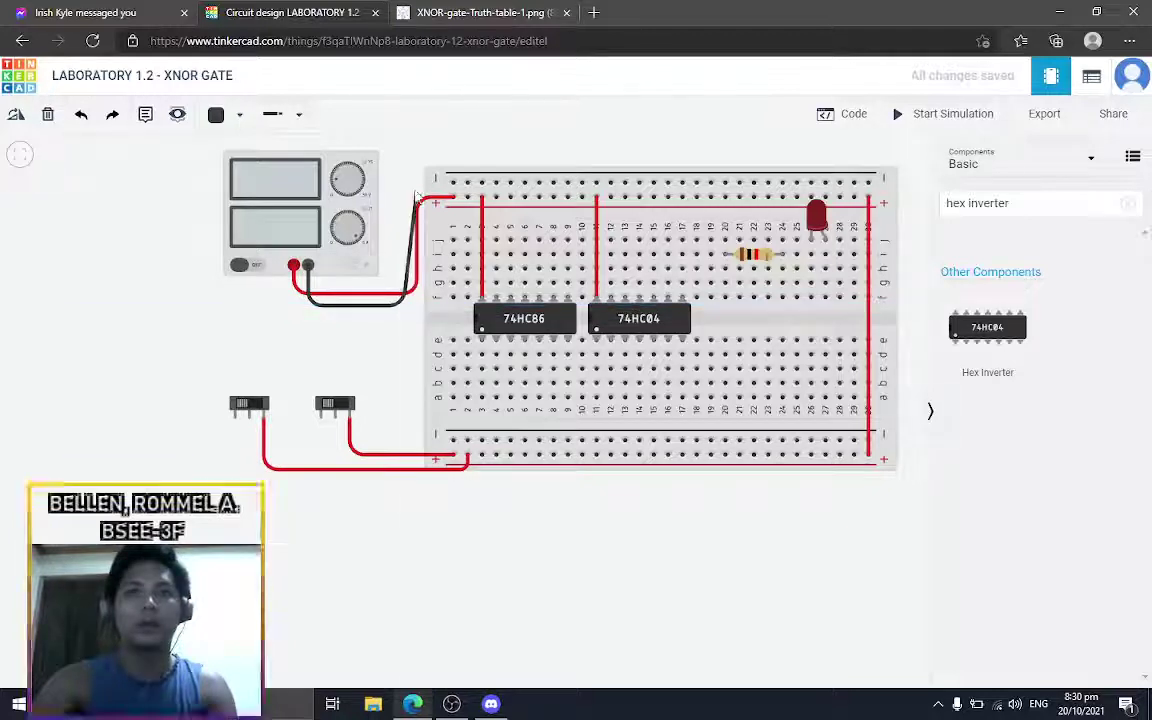
pyautogui.click(405, 184)
pyautogui.click(453, 183)
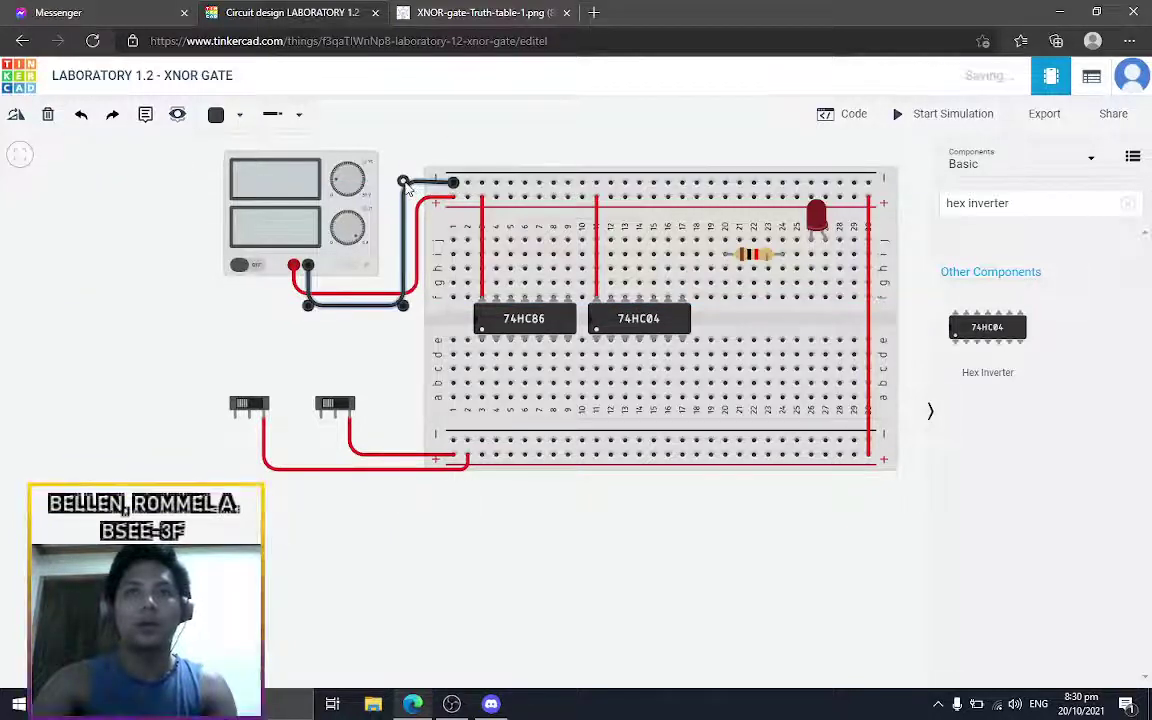
# - Join the top and bottom negative rails with a jumper at the right end
pyautogui.click(854, 183)
pyautogui.click(854, 440)
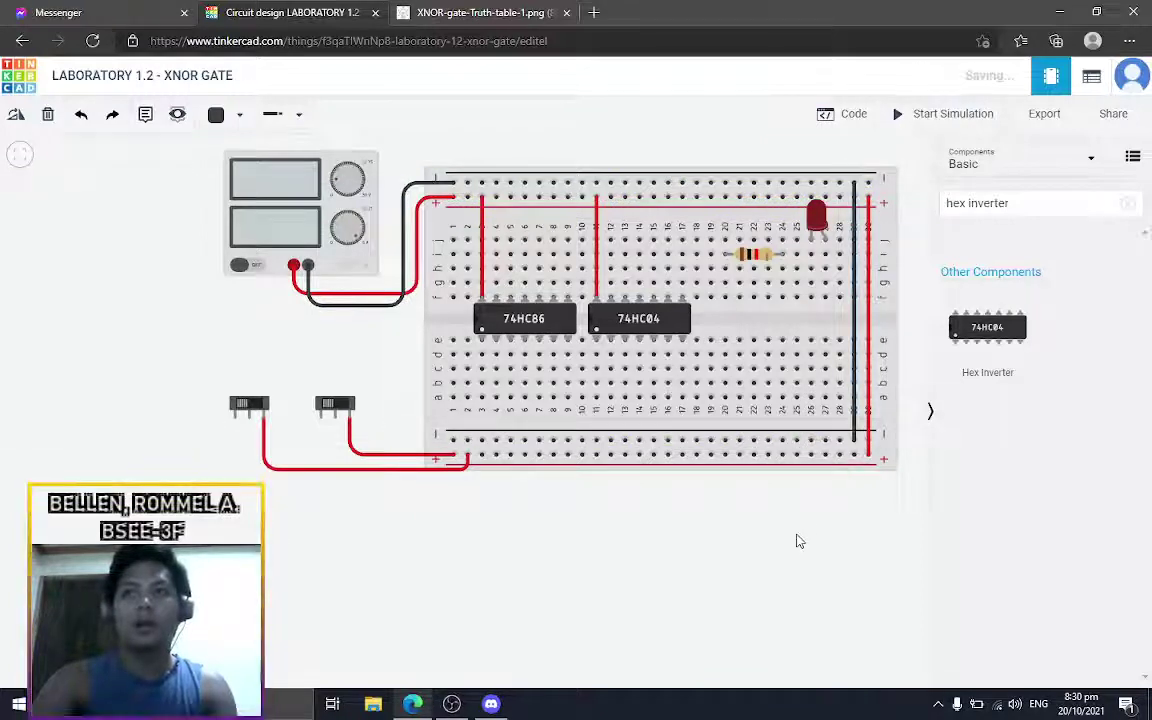
pyautogui.click(722, 489)
# - Ground both slide switches' other terminals to the bottom negative rail
pyautogui.click(321, 416)
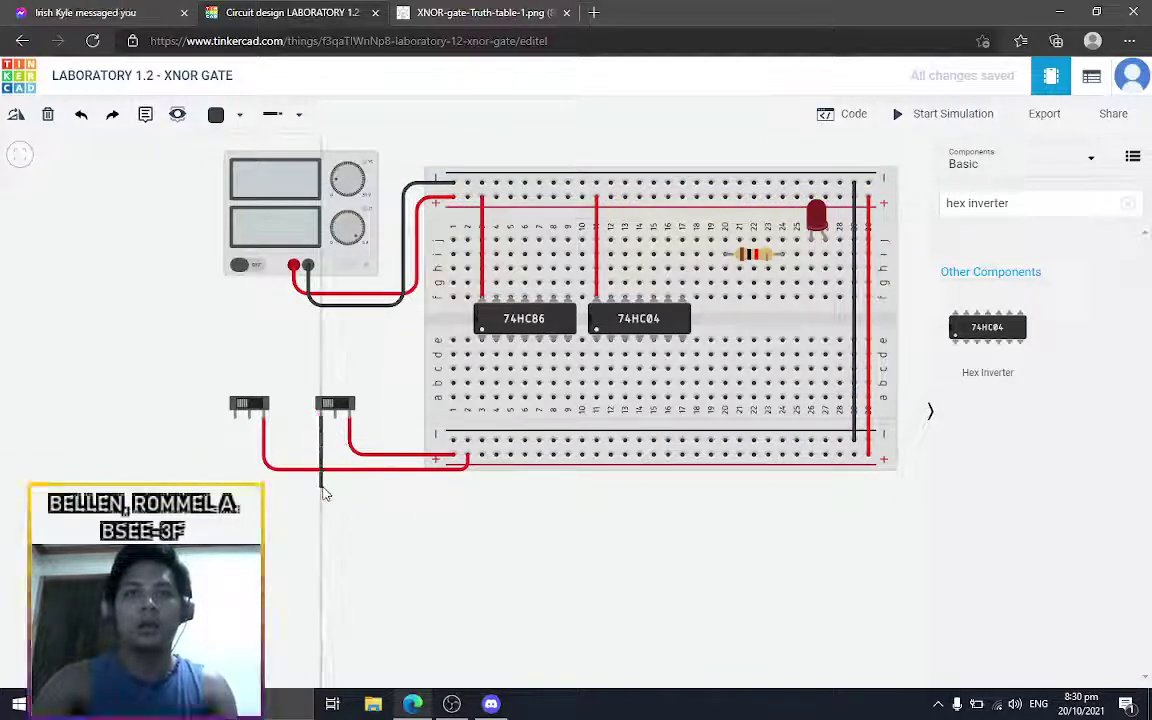
pyautogui.click(321, 484)
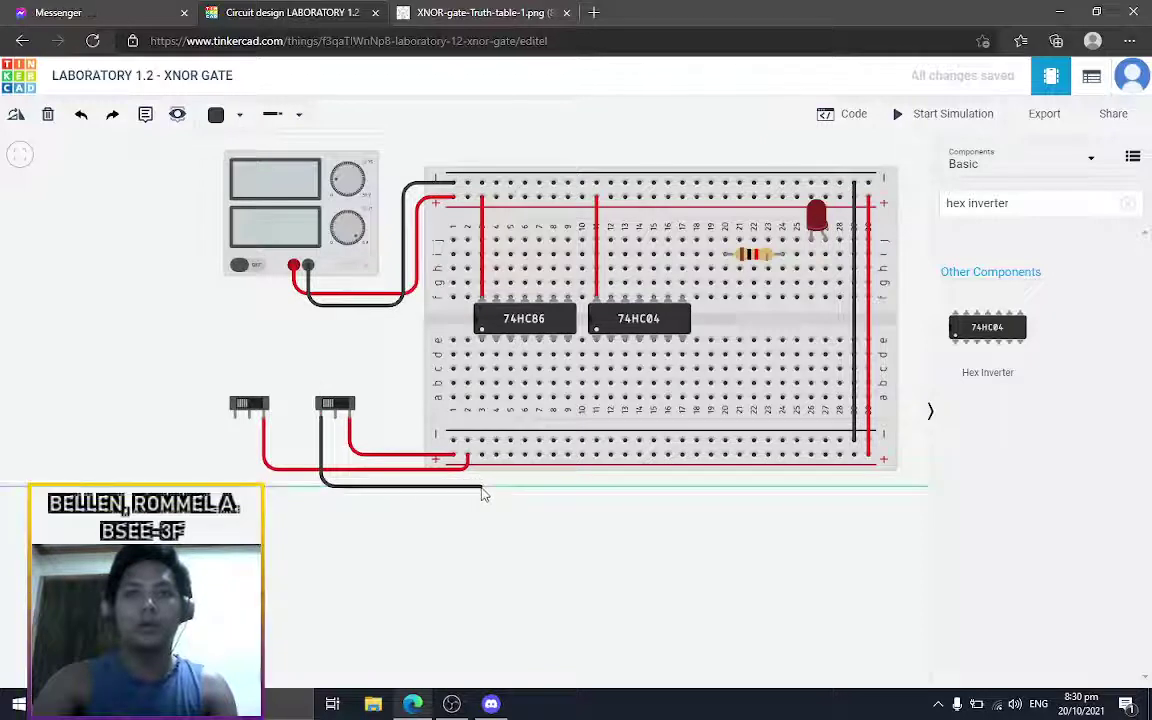
pyautogui.click(481, 486)
pyautogui.click(481, 442)
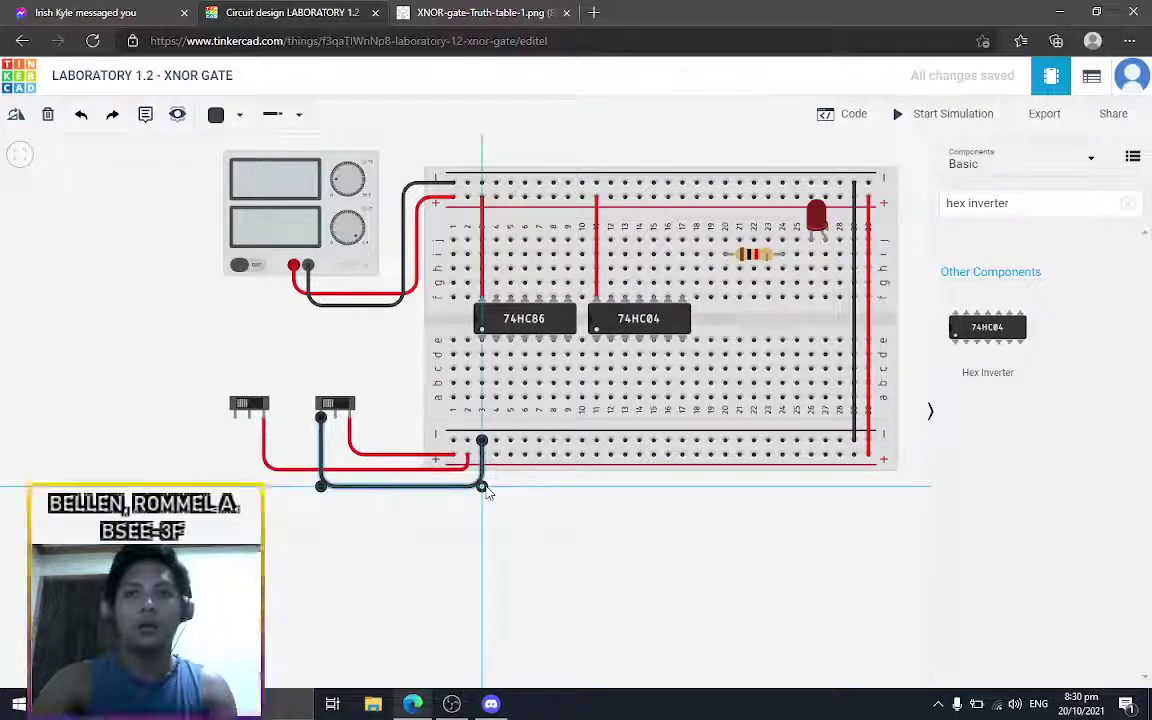
pyautogui.click(233, 418)
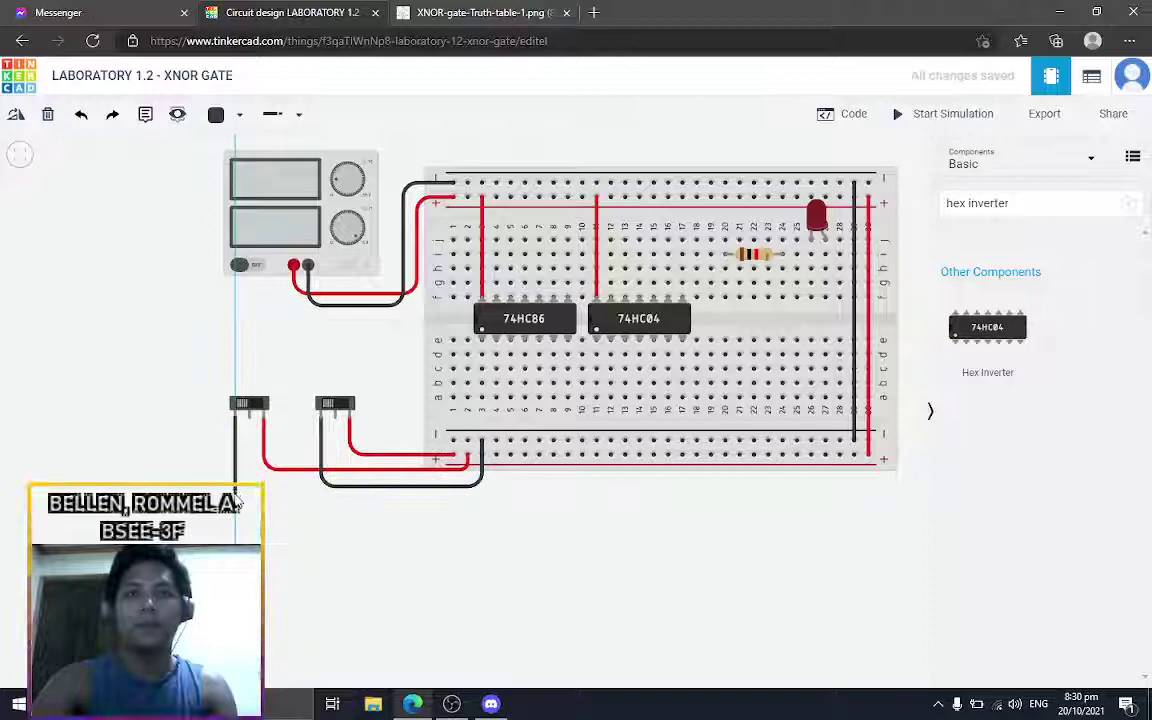
pyautogui.click(235, 492)
pyautogui.click(496, 492)
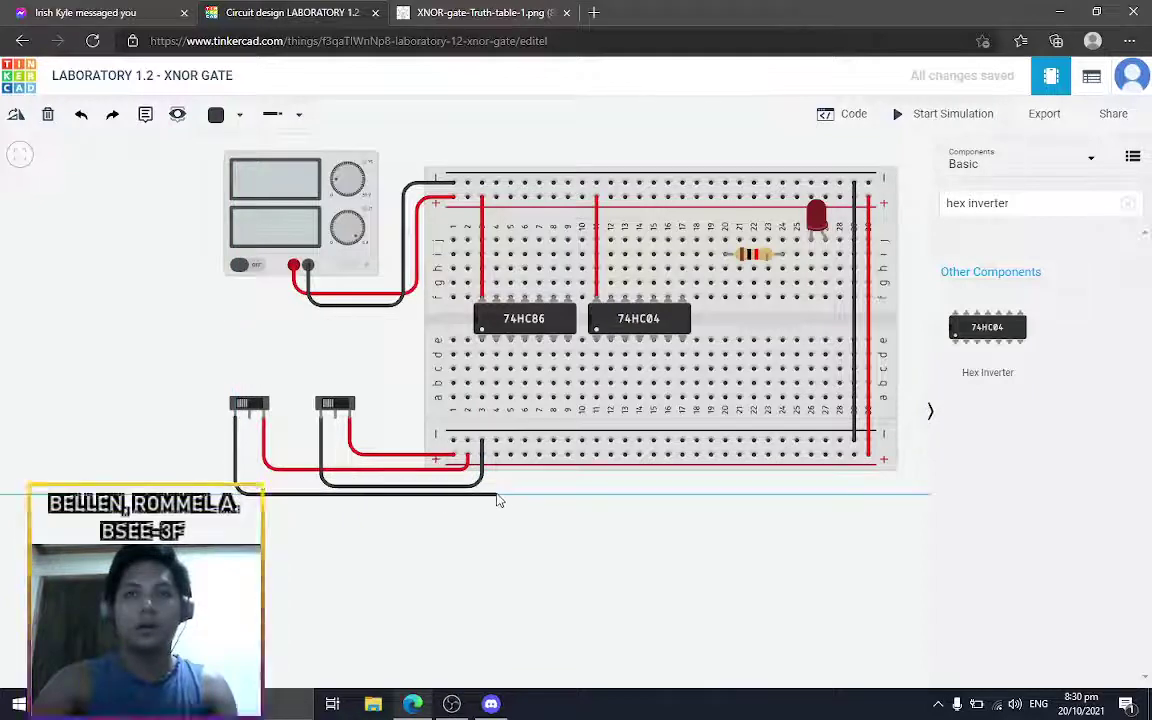
pyautogui.click(496, 441)
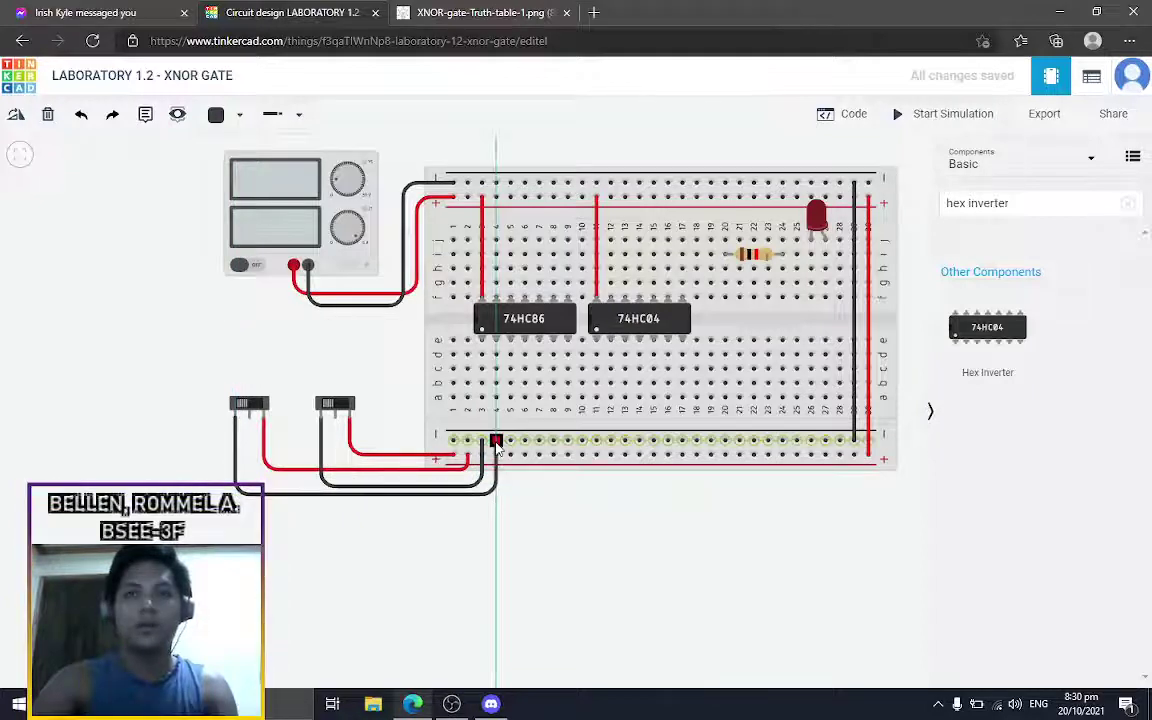
pyautogui.click(504, 510)
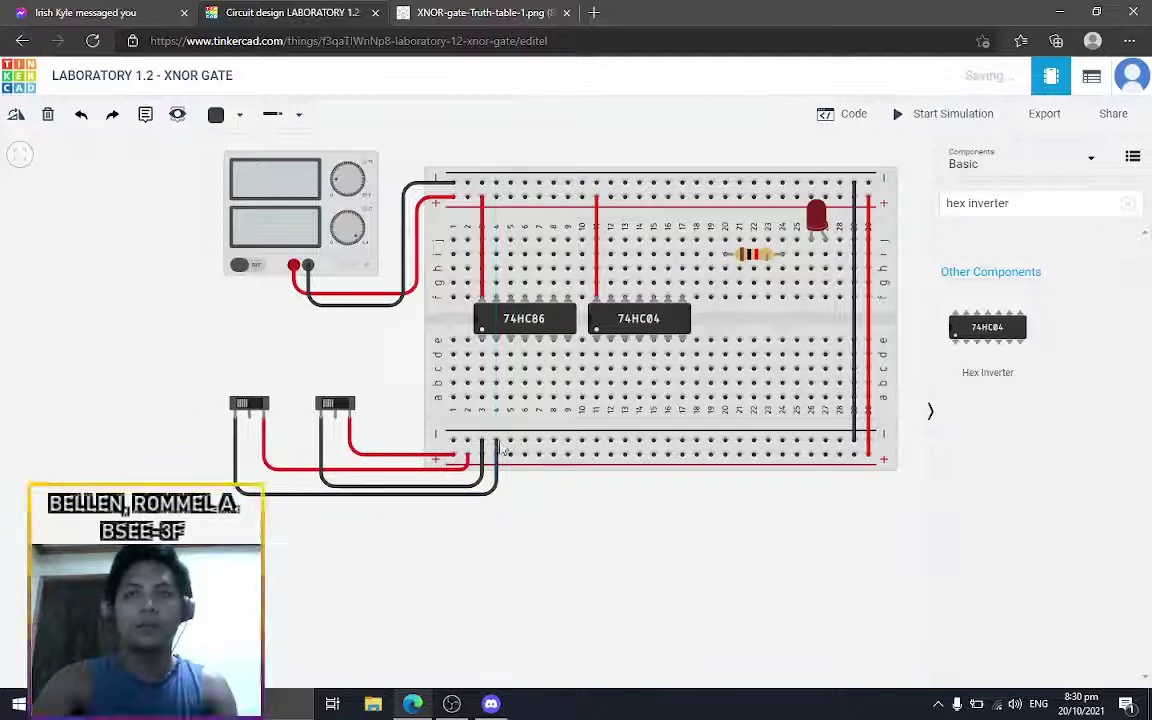
# - Connect the 74HC86 and 74HC04 ground pins to the negative rail
pyautogui.click(567, 338)
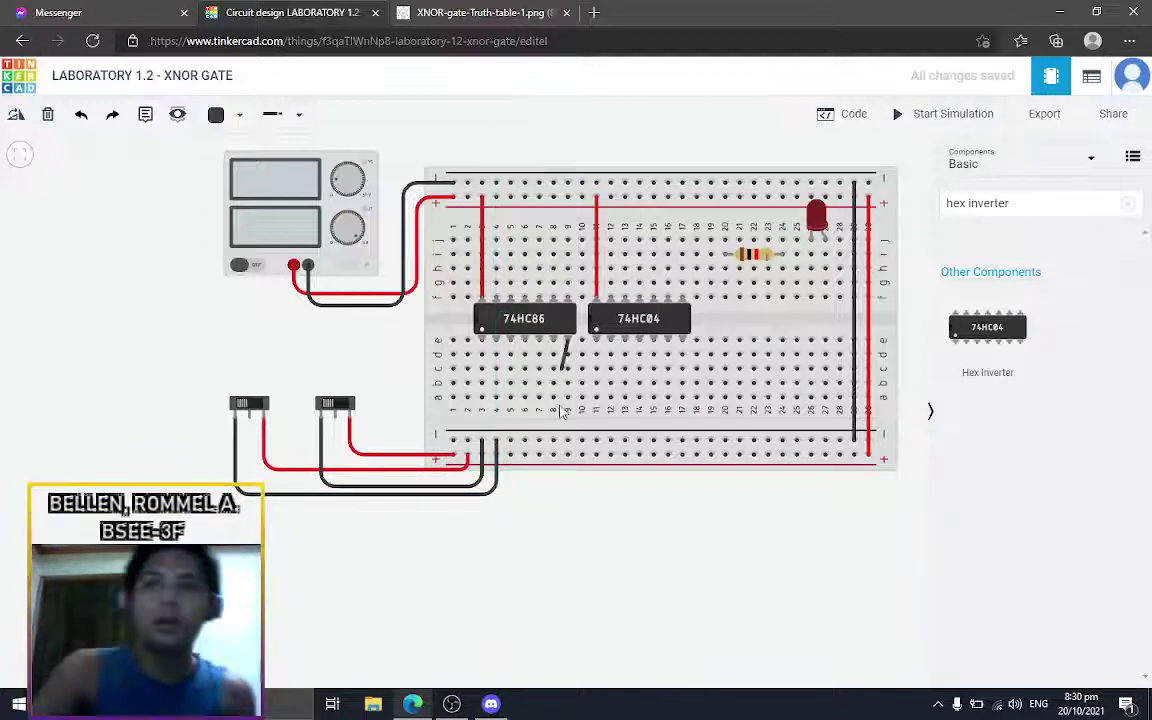
pyautogui.click(567, 440)
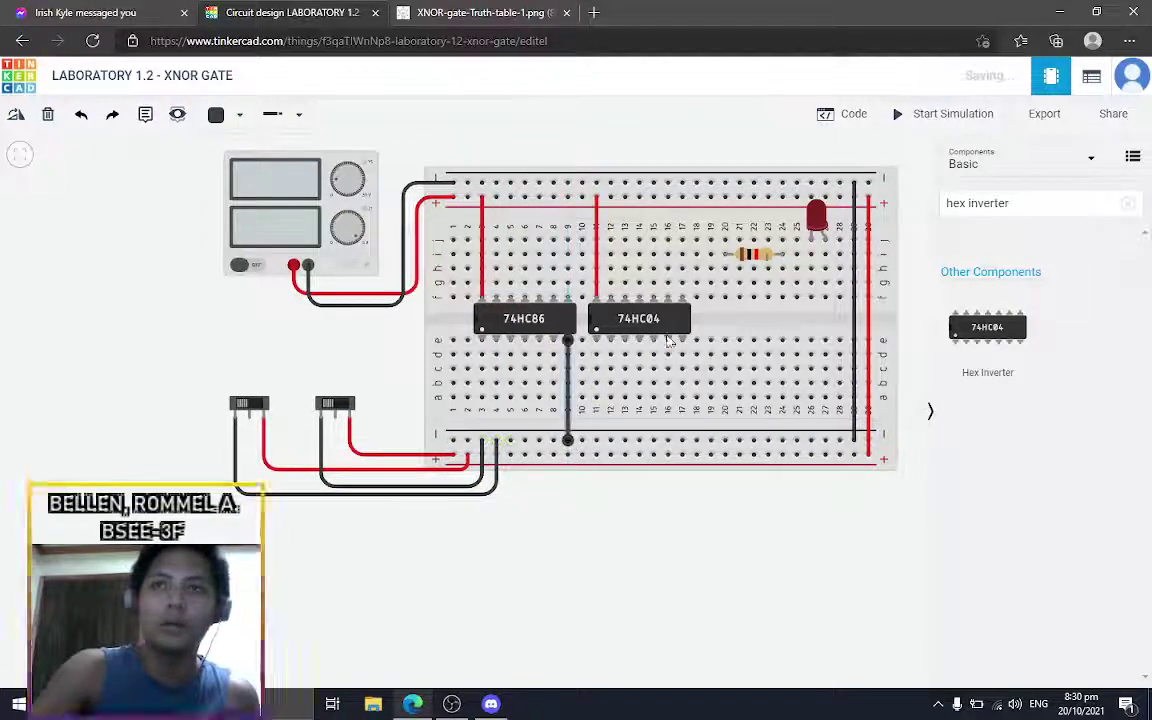
pyautogui.click(682, 339)
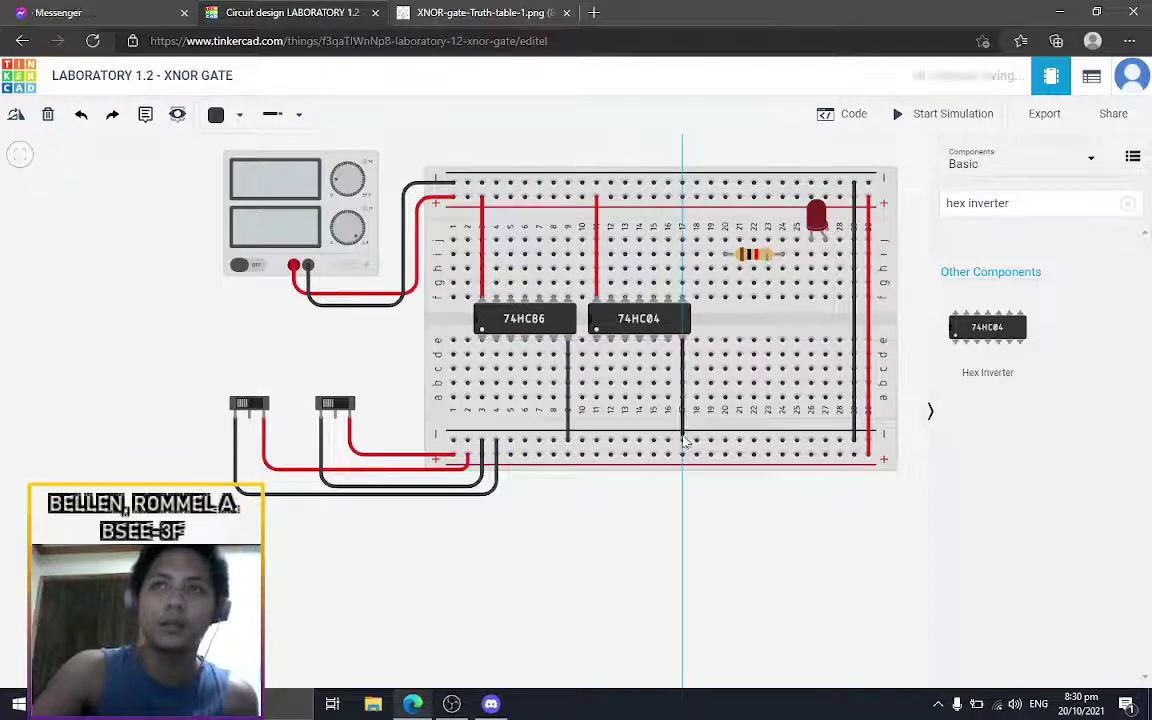
pyautogui.click(686, 439)
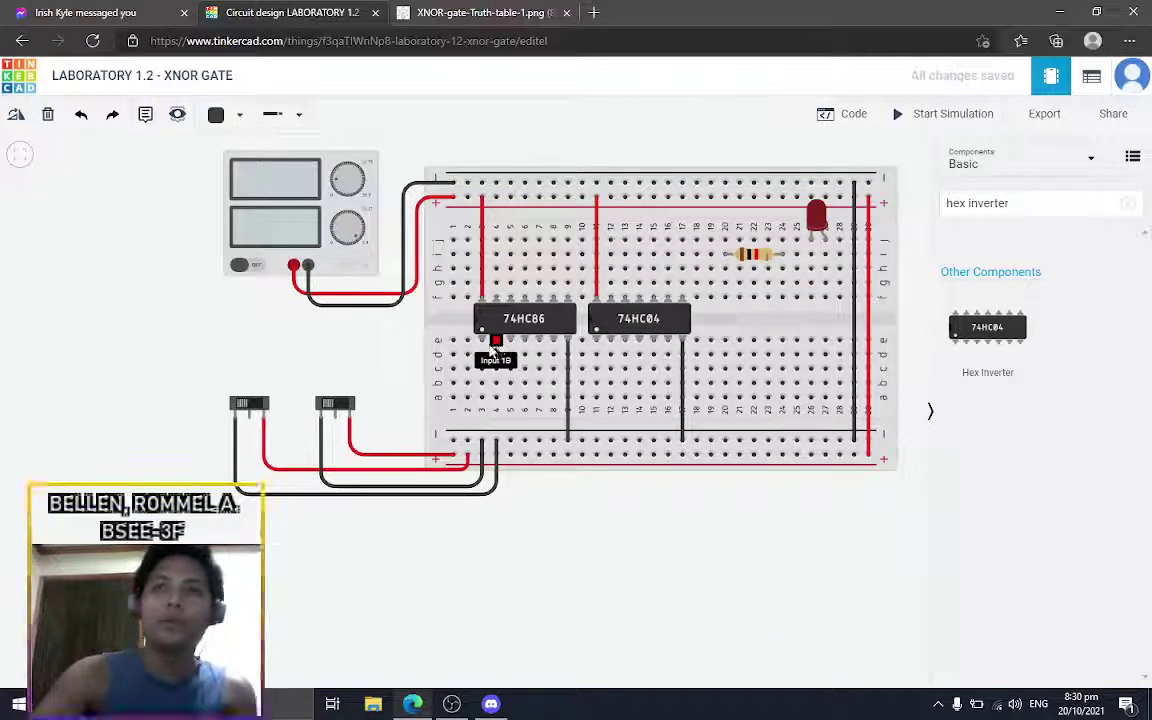
# - Run a cyan wire from the left switch's common pin to a 74HC86 input
pyautogui.click(216, 114)
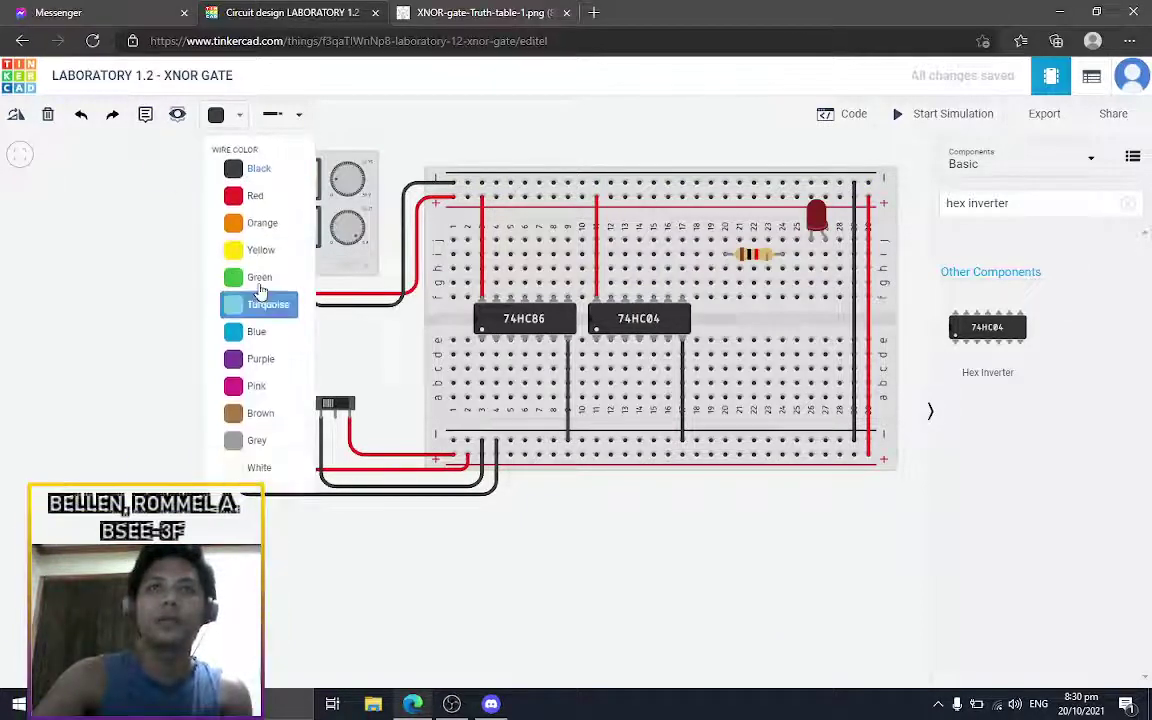
pyautogui.click(274, 310)
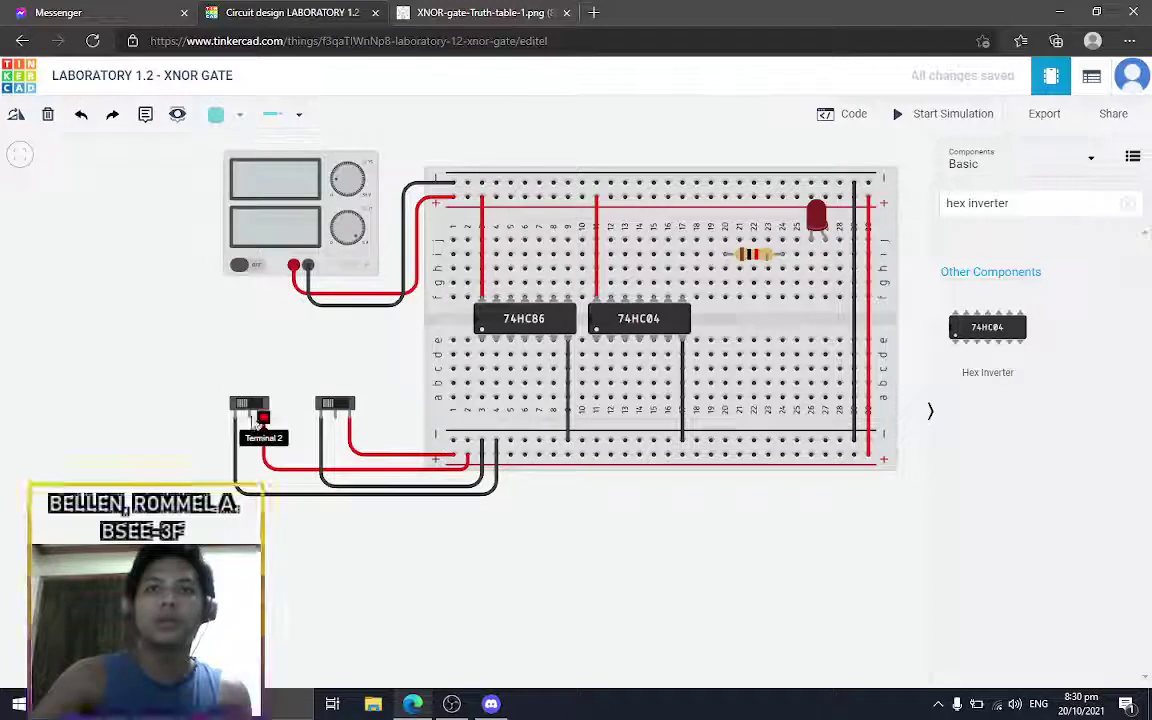
pyautogui.click(252, 411)
pyautogui.click(251, 435)
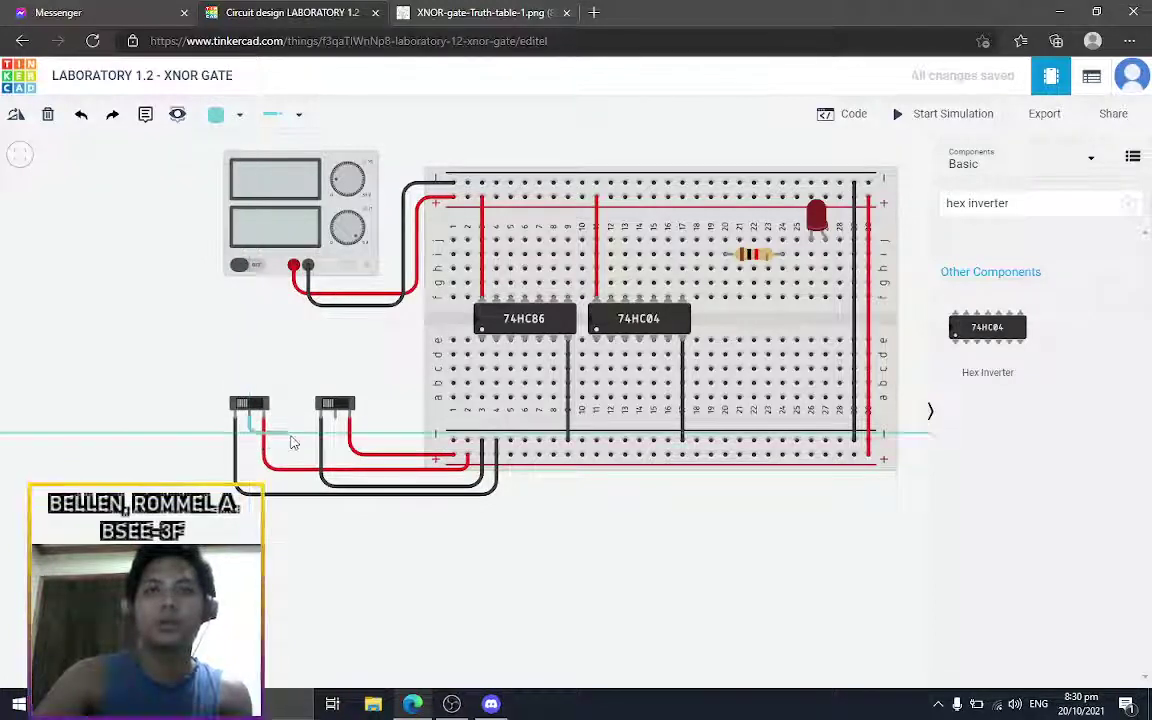
pyautogui.click(290, 437)
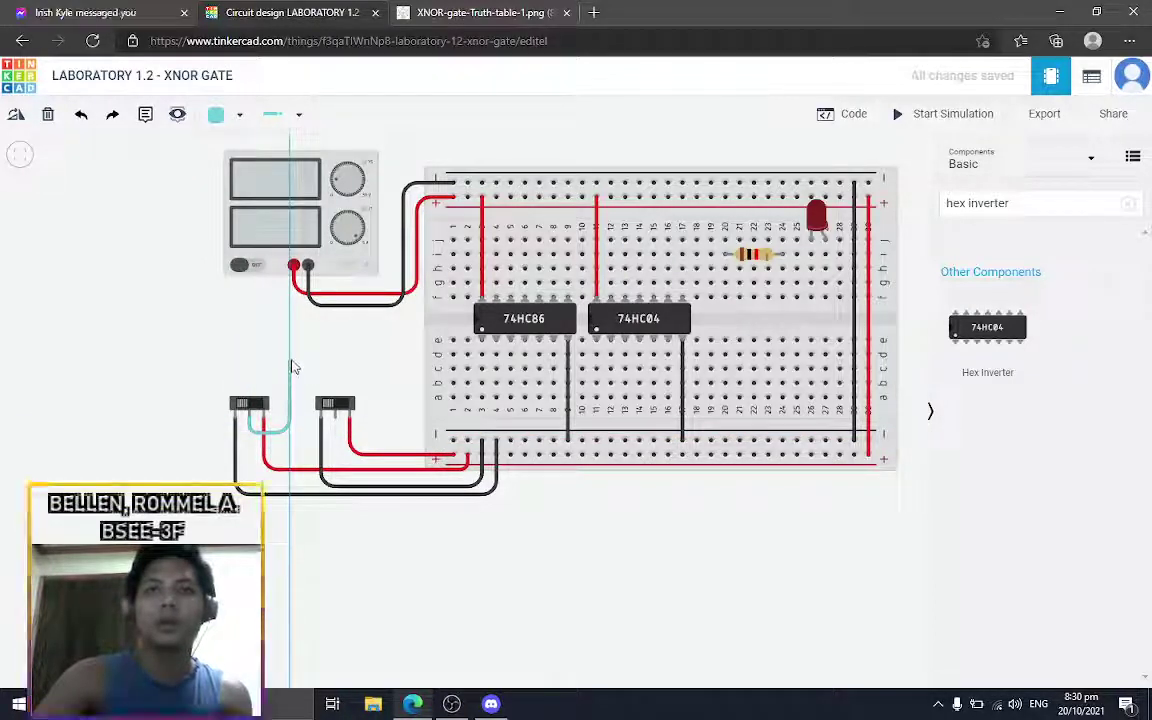
pyautogui.click(290, 357)
pyautogui.click(480, 357)
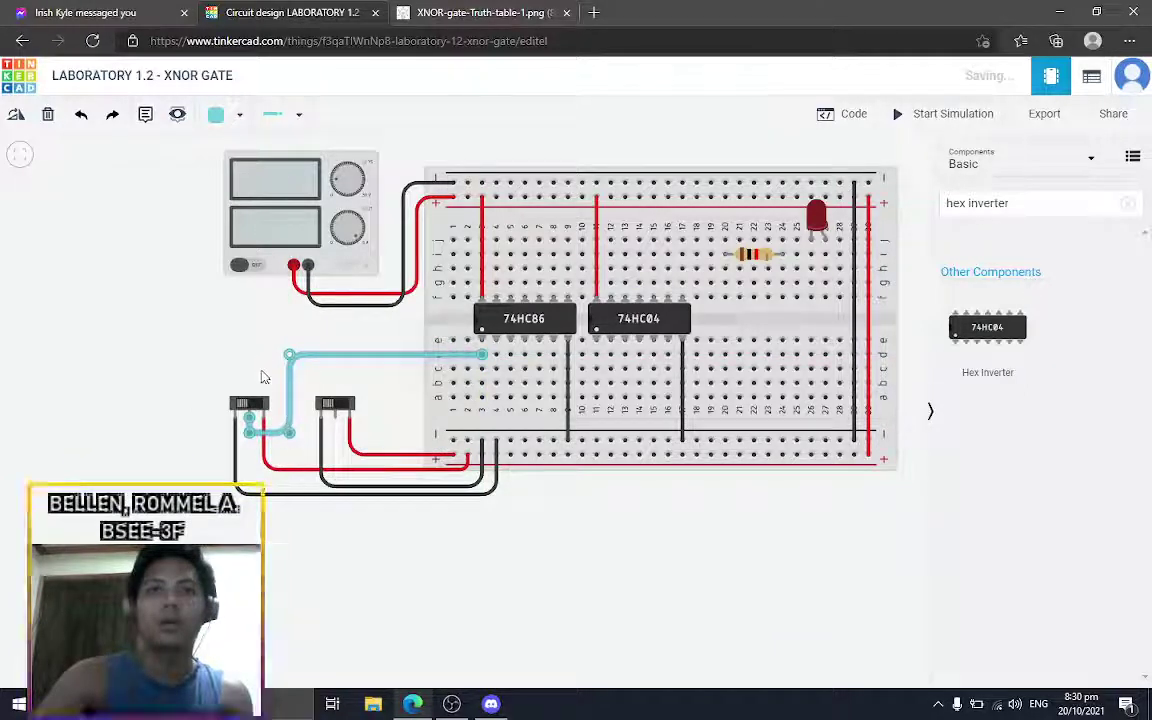
# - Route a blue wire from the second switch along the lower rows to the other 74HC86 input
pyautogui.click(222, 114)
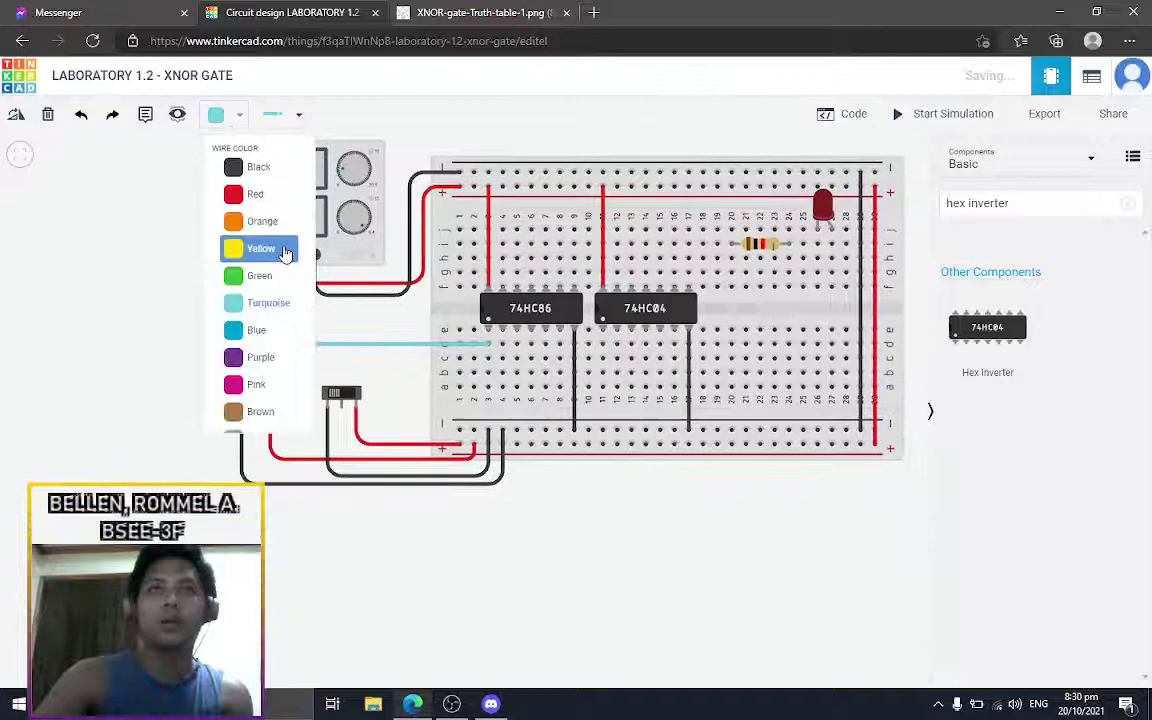
pyautogui.click(279, 333)
pyautogui.click(341, 402)
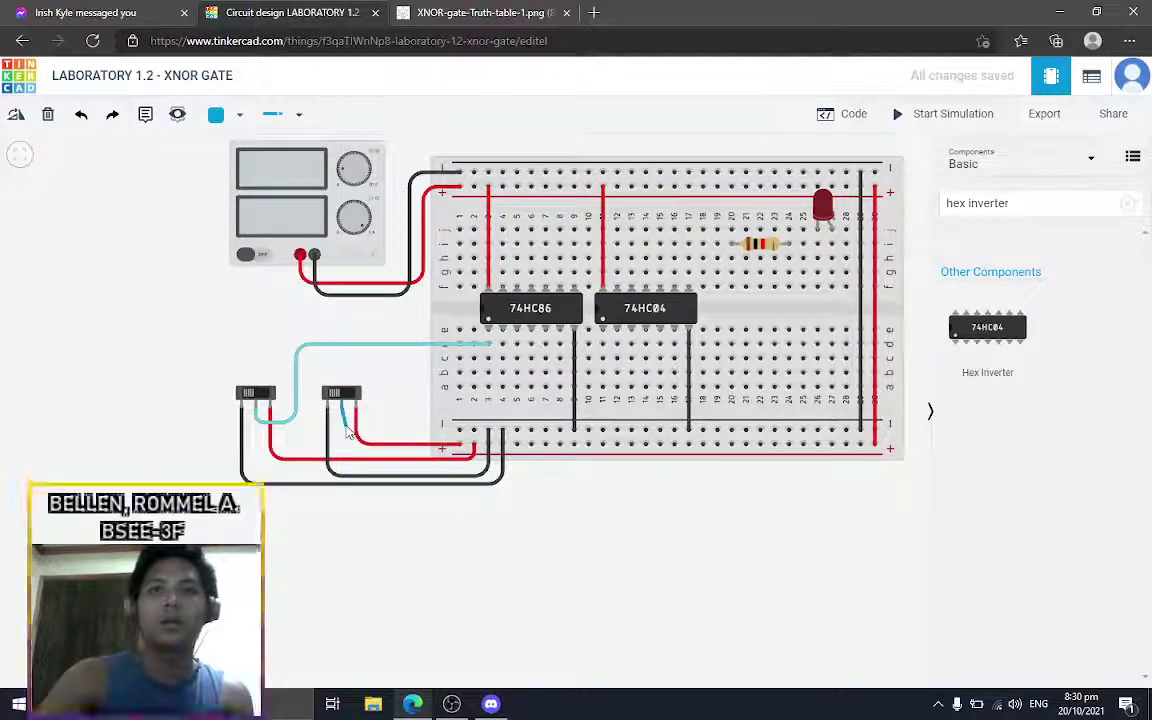
pyautogui.click(499, 421)
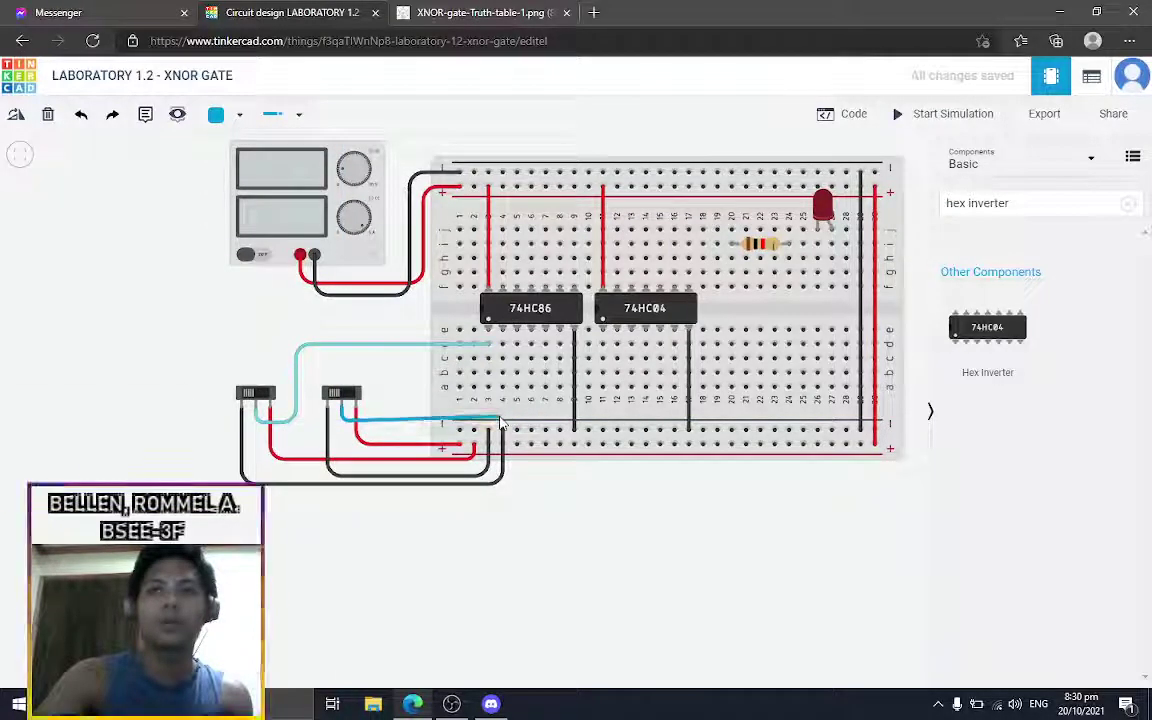
pyautogui.click(502, 345)
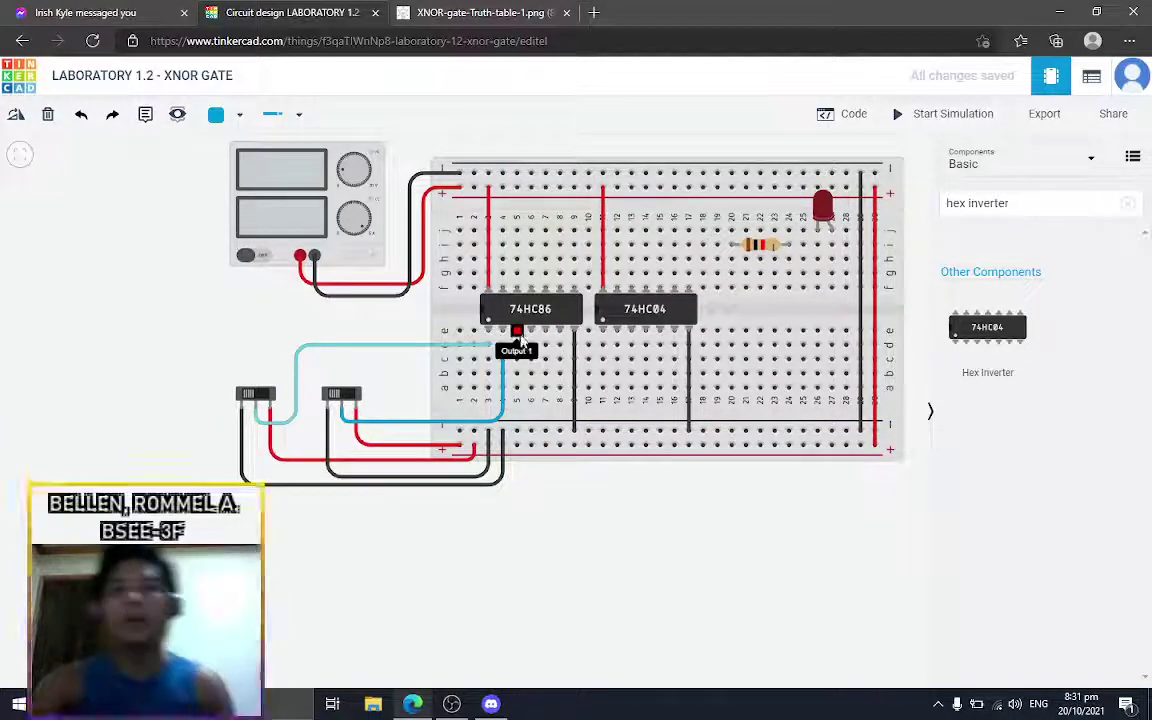
pyautogui.click(524, 318)
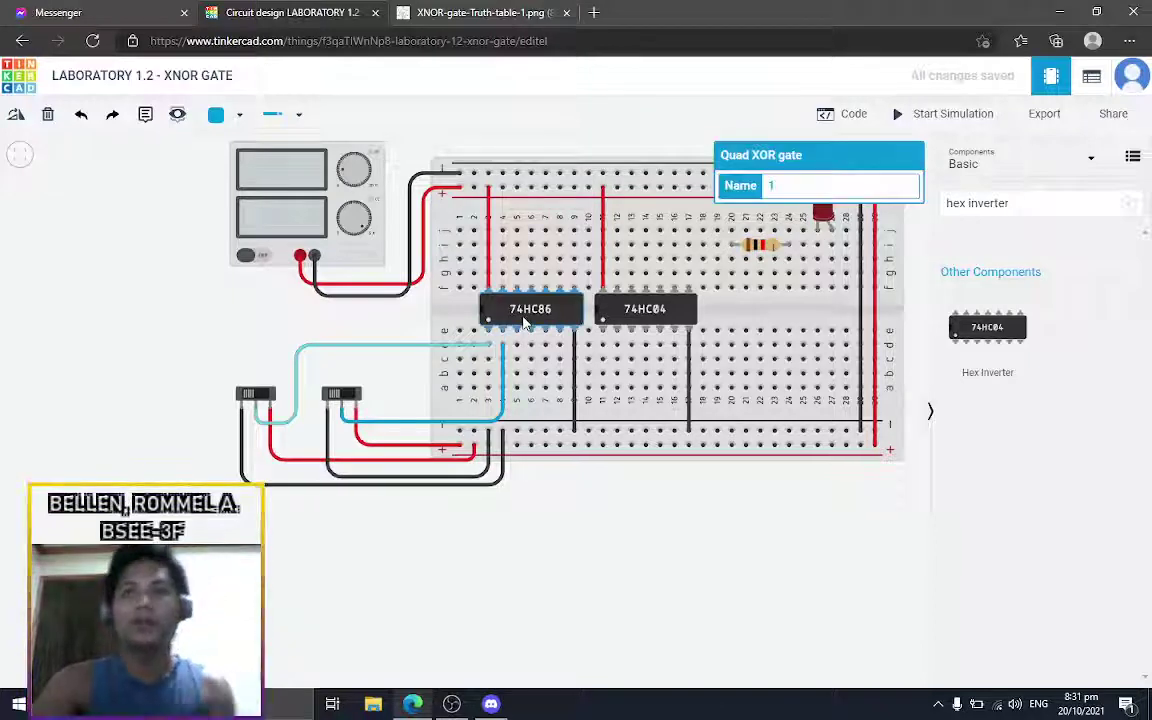
pyautogui.click(110, 307)
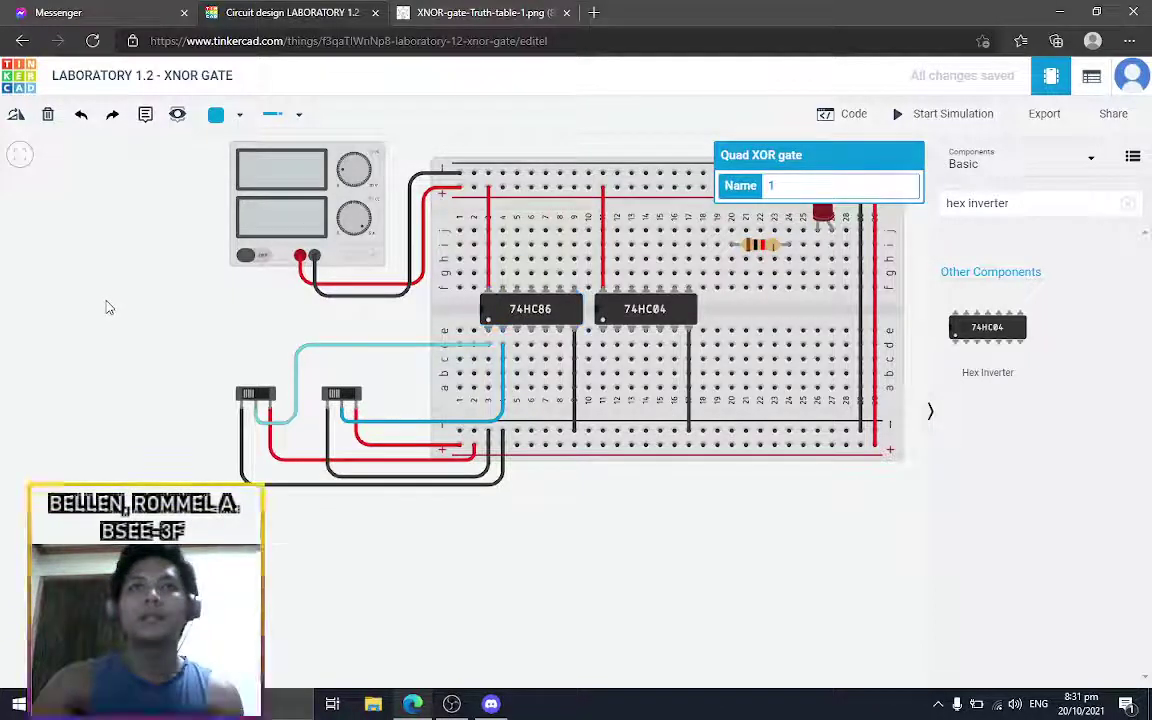
pyautogui.click(216, 114)
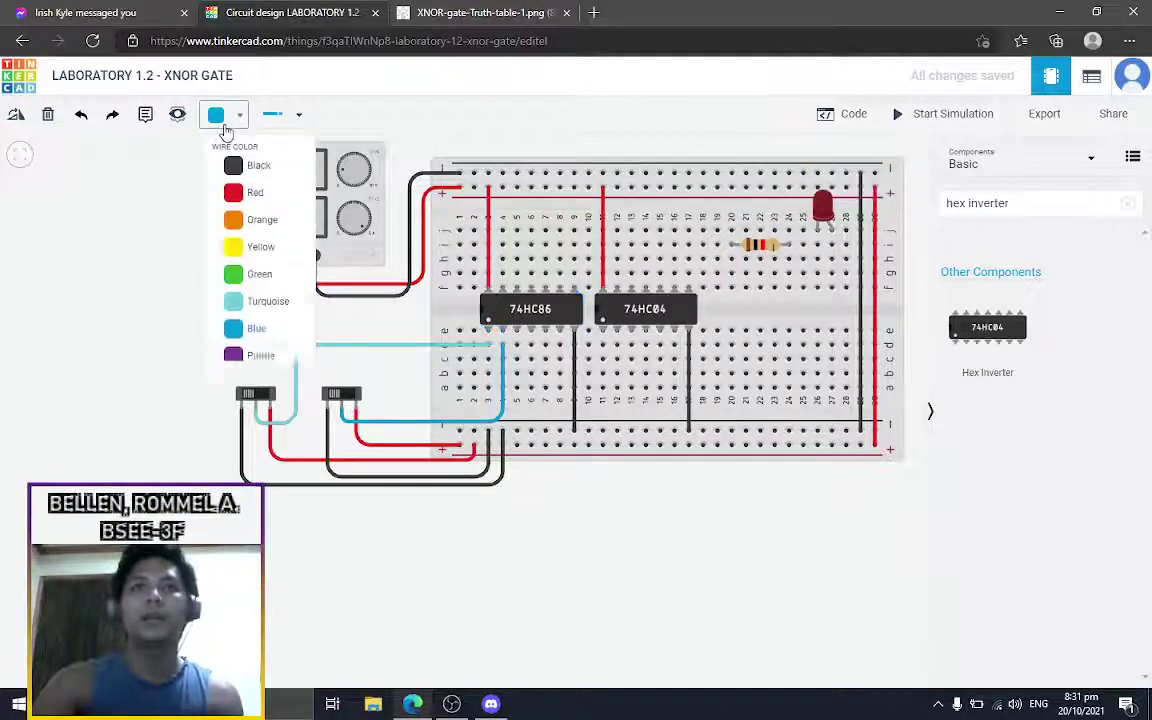
# - Draw a green wire from the 74HC86 output to the 74HC04 input
pyautogui.click(262, 277)
pyautogui.click(517, 347)
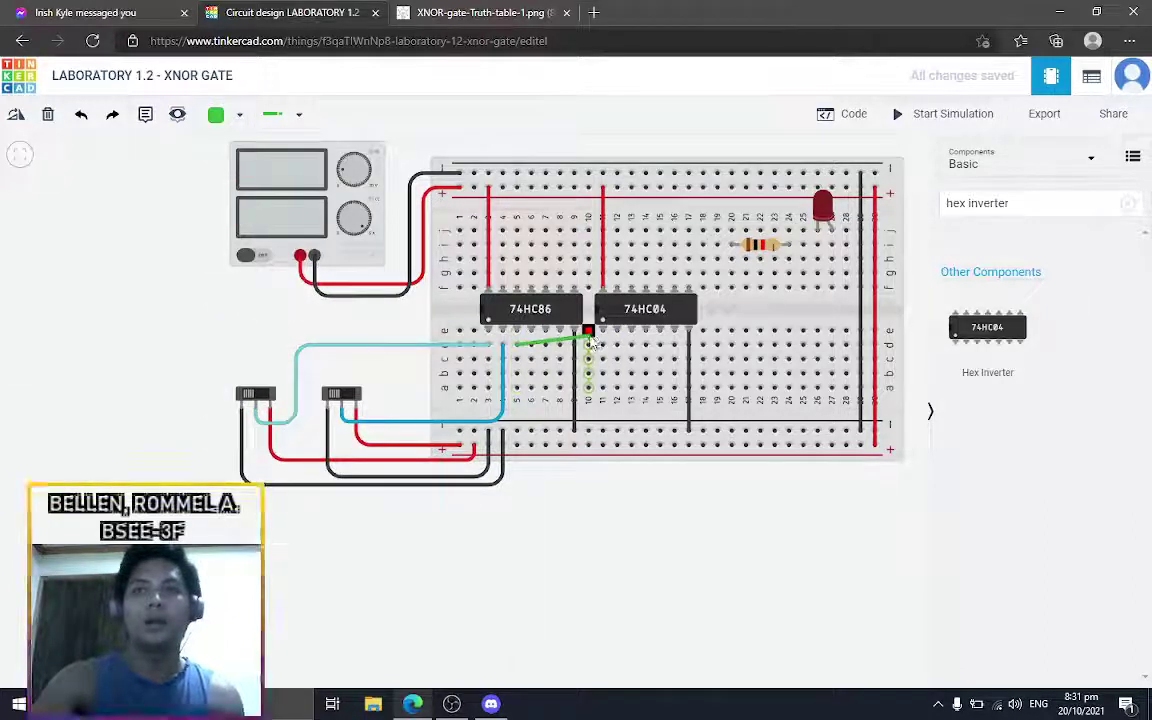
pyautogui.click(603, 345)
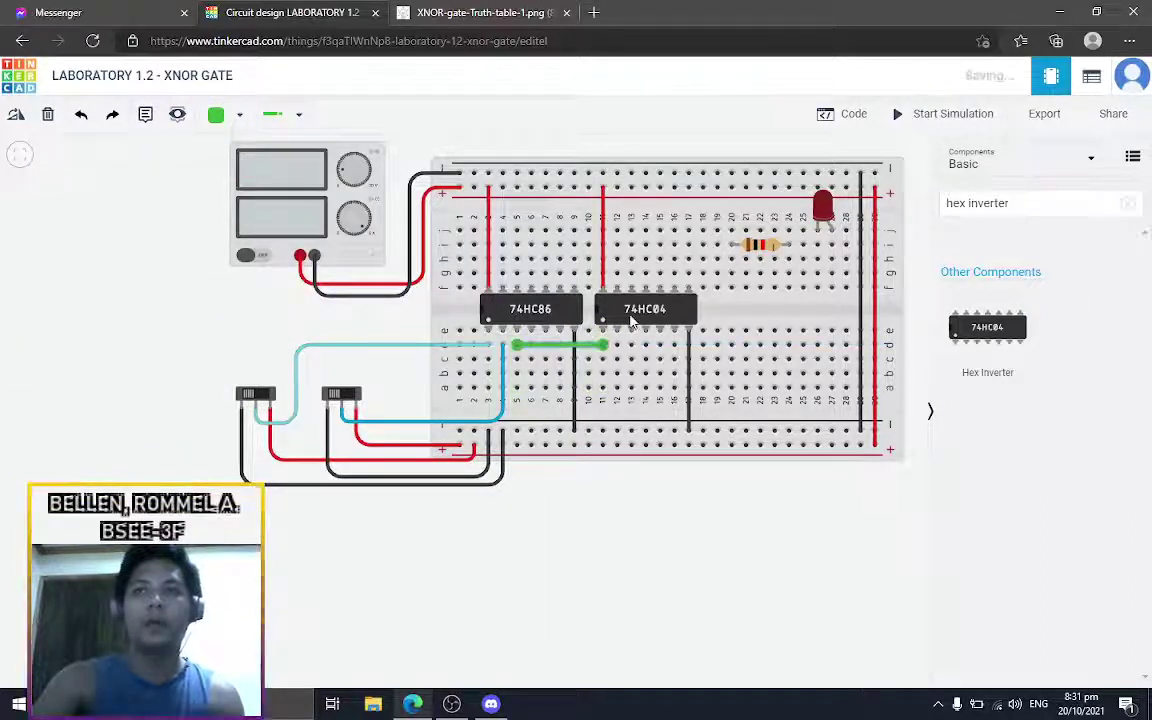
pyautogui.click(645, 310)
pyautogui.click(660, 524)
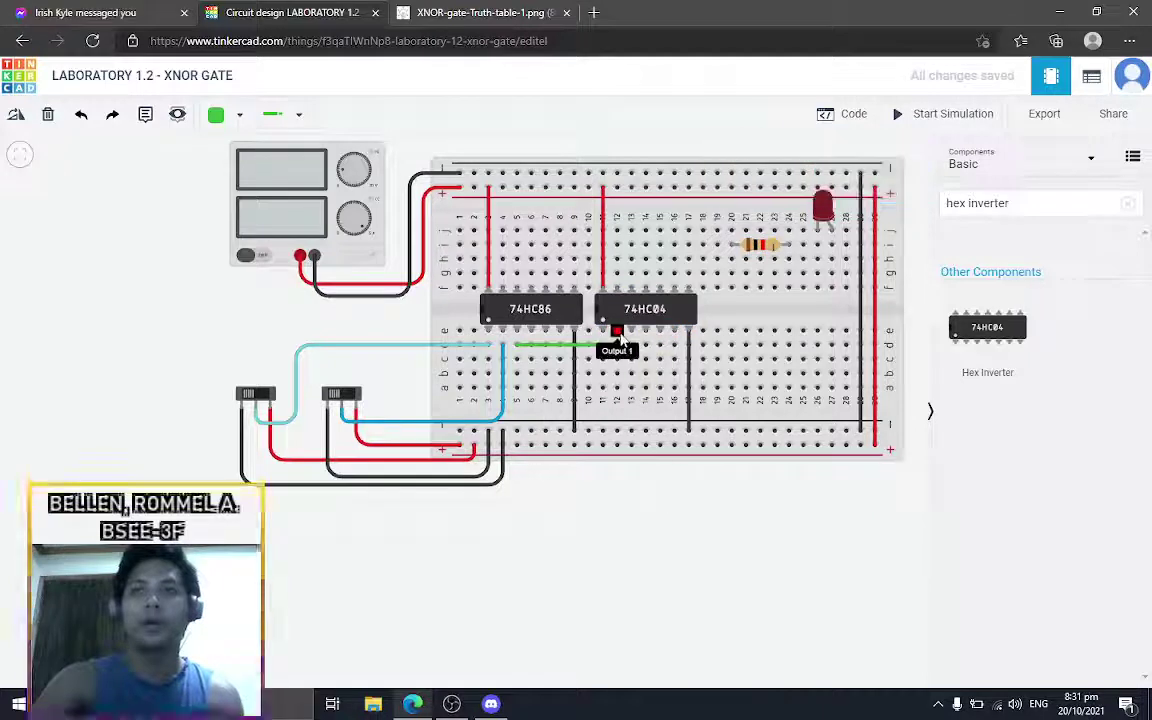
# - Connect the LED leg to the inverter output with an orange wire
pyautogui.click(222, 114)
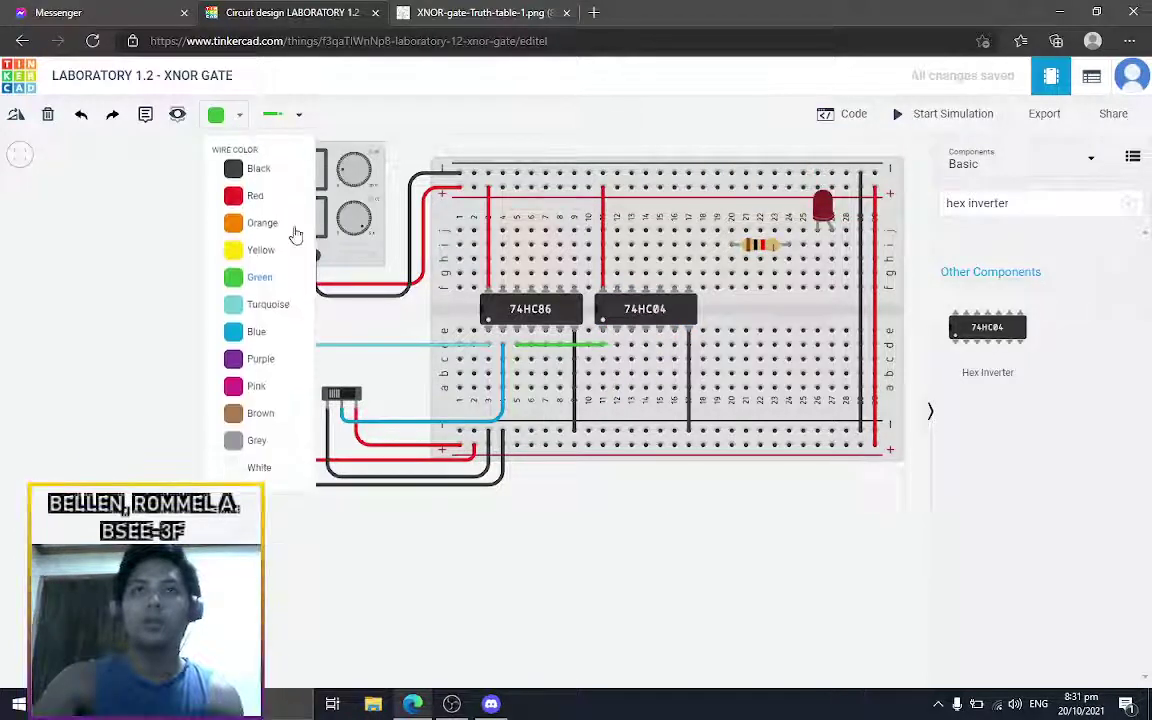
pyautogui.click(262, 224)
pyautogui.click(832, 238)
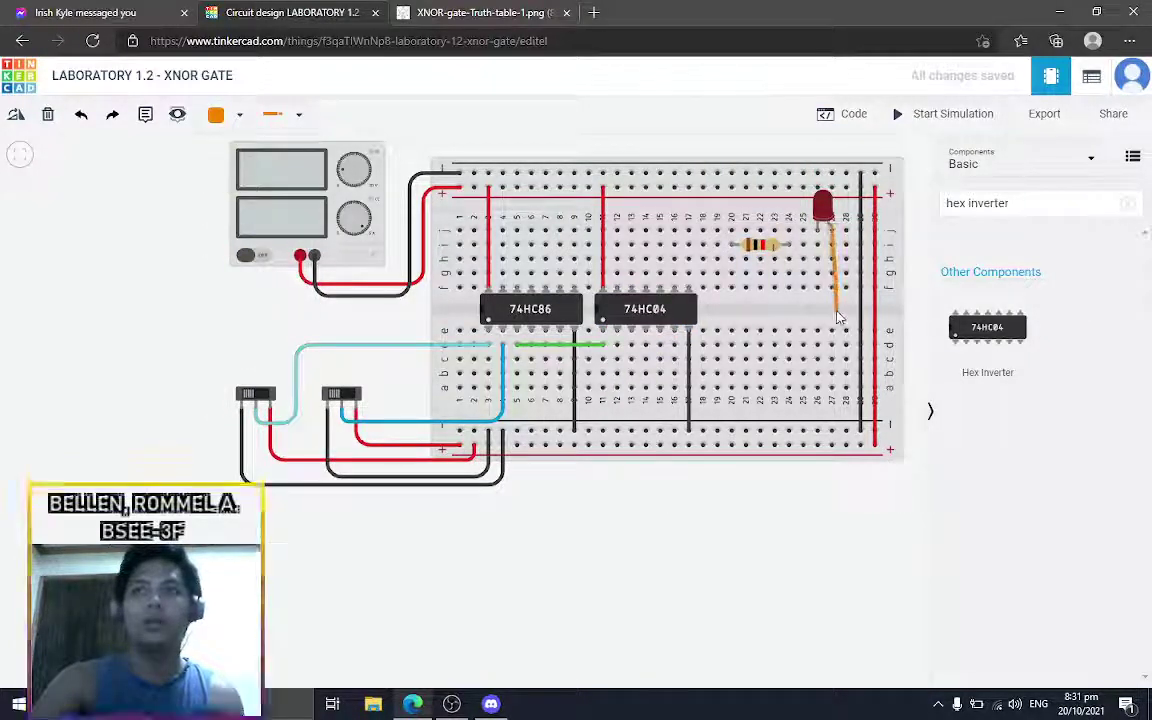
pyautogui.click(830, 310)
pyautogui.click(604, 346)
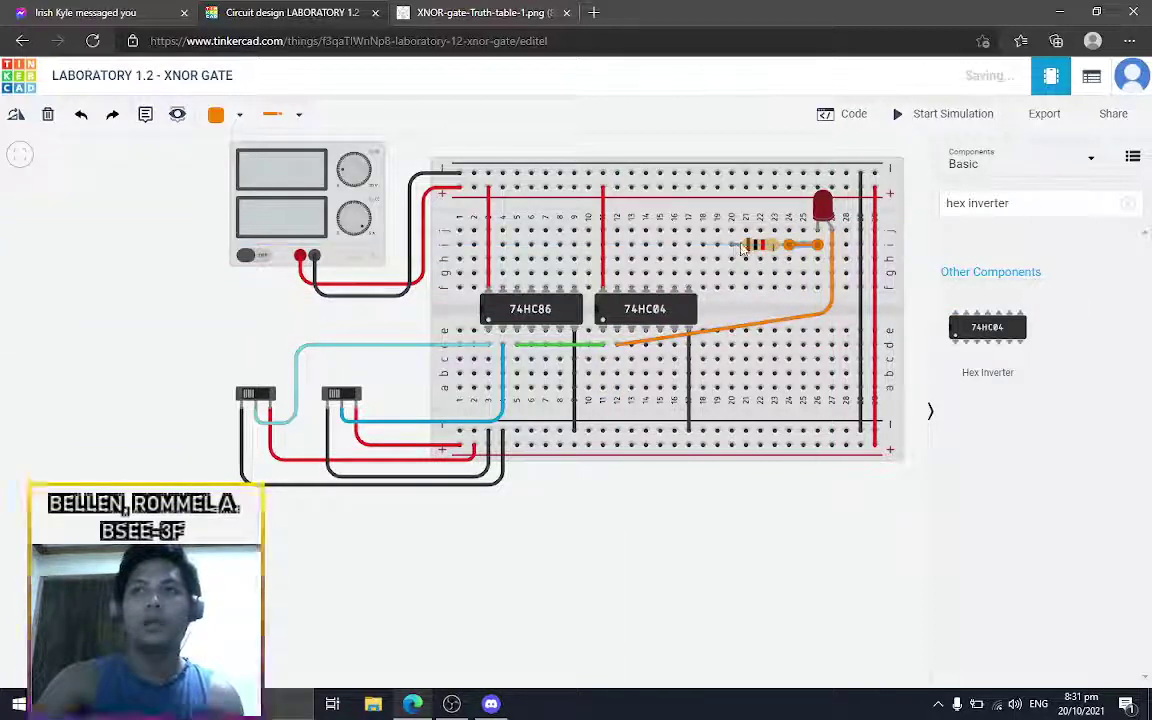
# - Wire the resistor's left end to the top rail and review the XNOR truth table
pyautogui.click(733, 244)
pyautogui.click(732, 175)
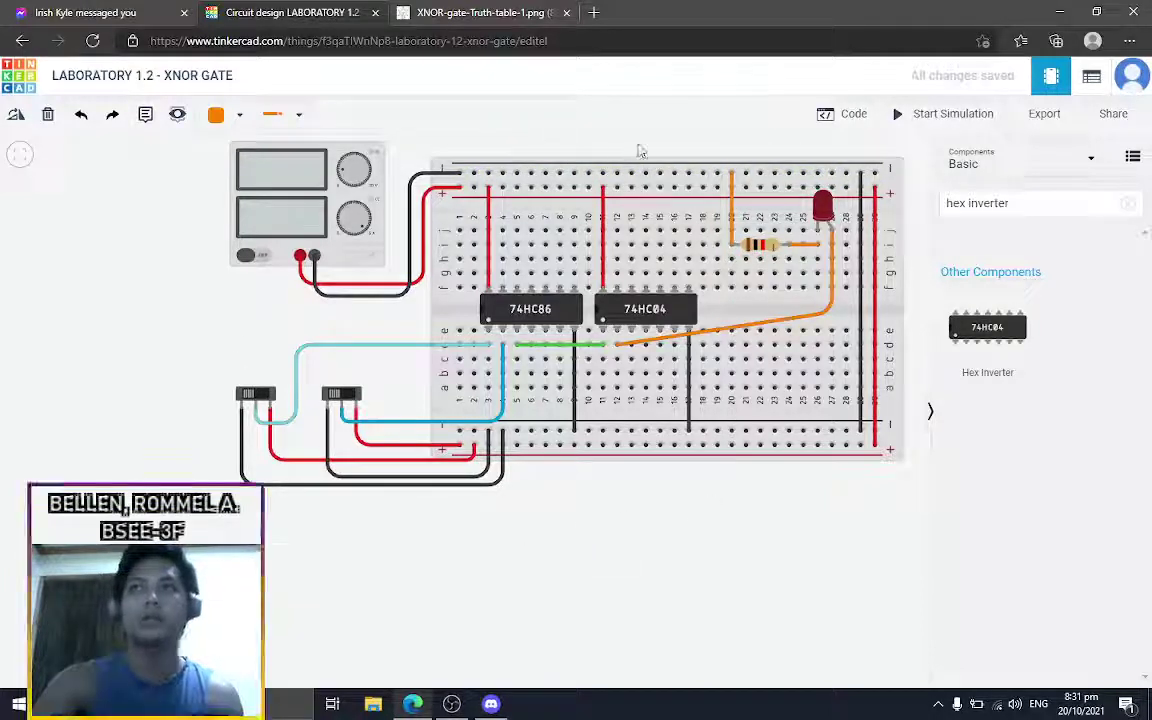
pyautogui.click(480, 12)
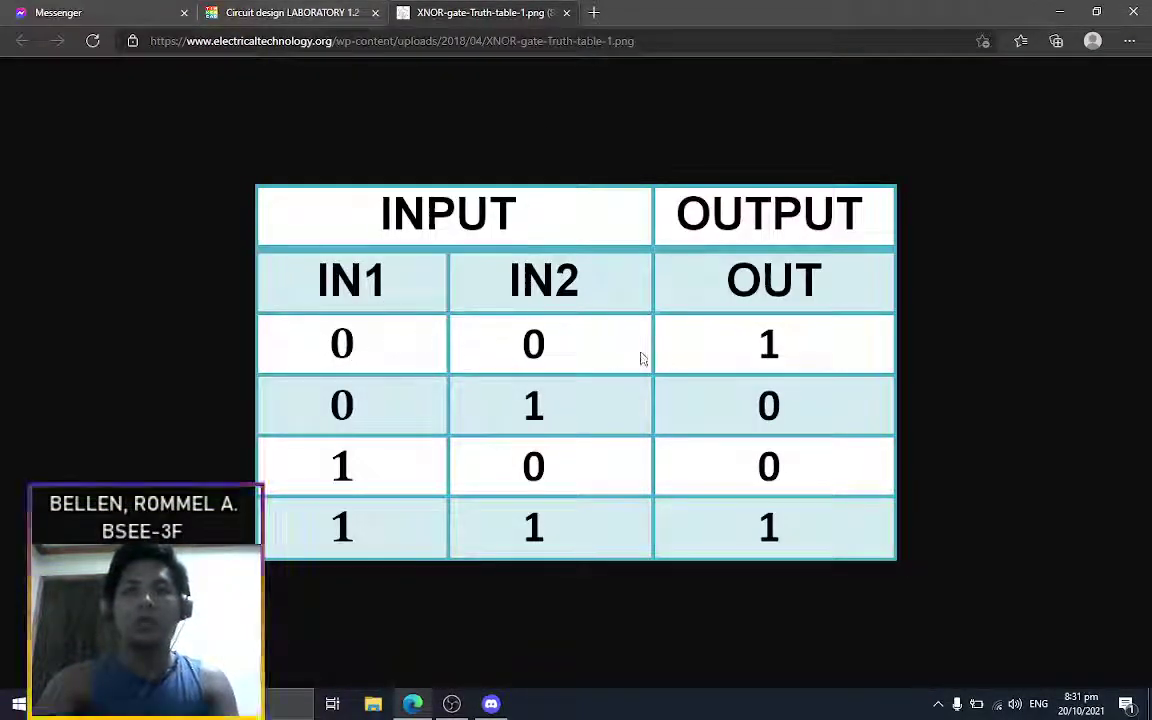
pyautogui.click(303, 10)
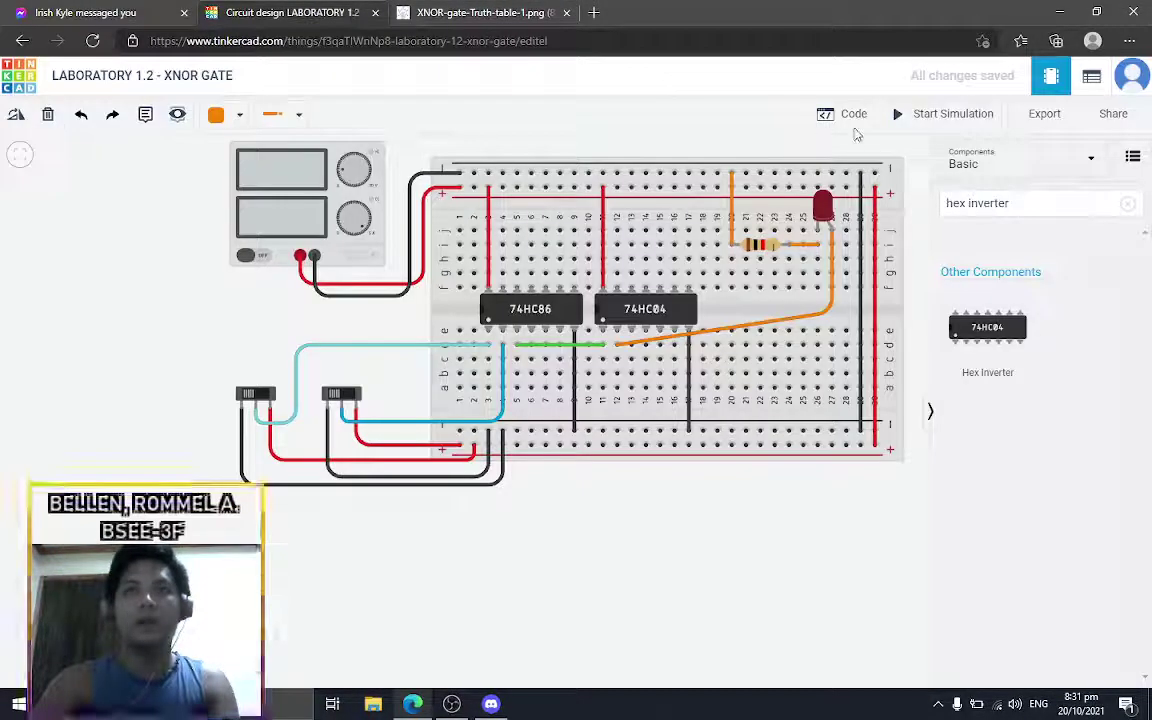
# - Start the simulation, consult the truth table, and flip the second input switch
pyautogui.click(943, 115)
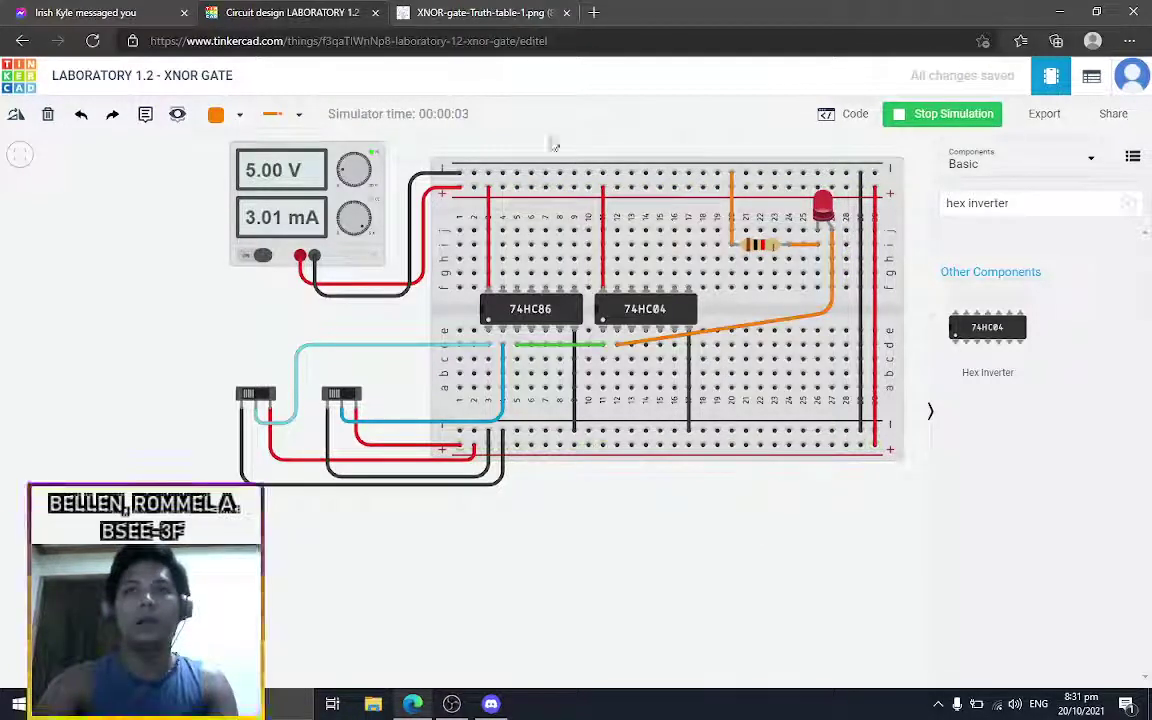
pyautogui.click(447, 10)
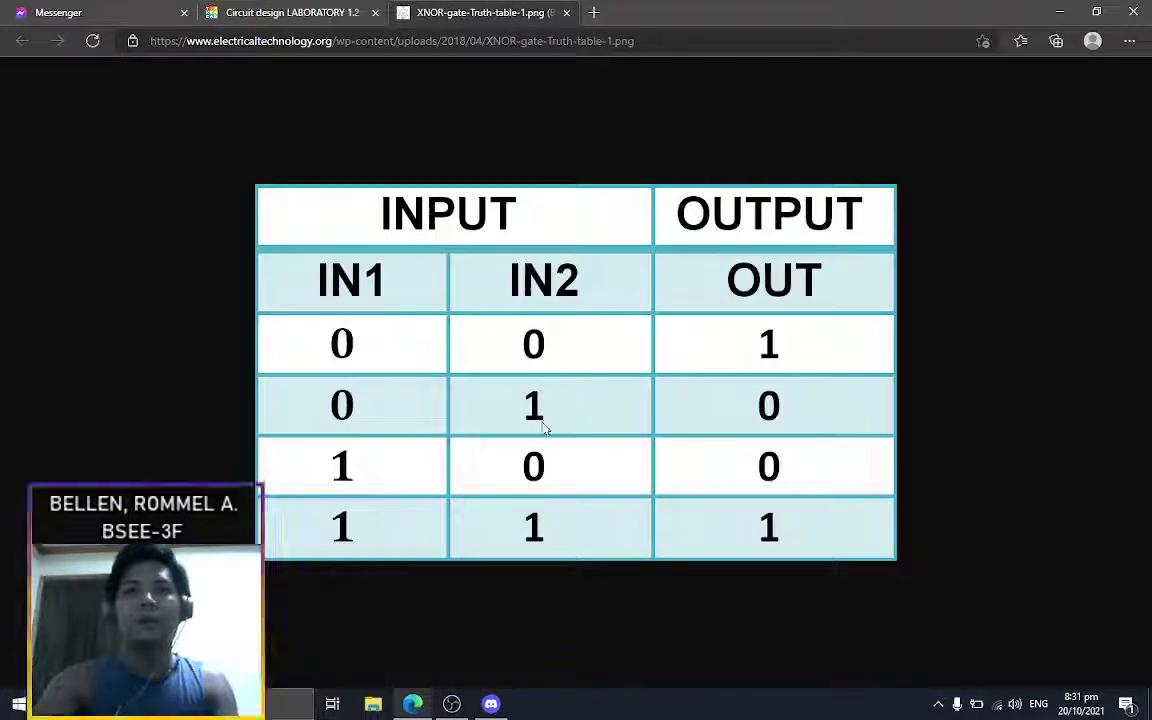
pyautogui.click(280, 12)
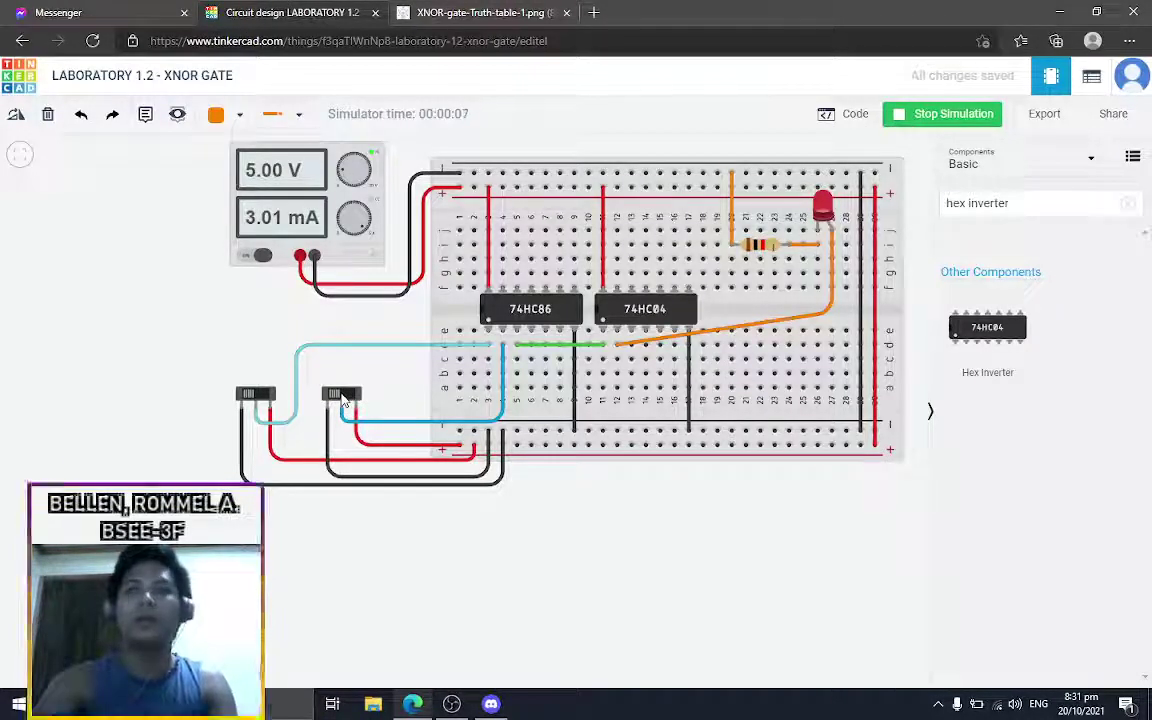
pyautogui.click(343, 398)
pyautogui.click(612, 576)
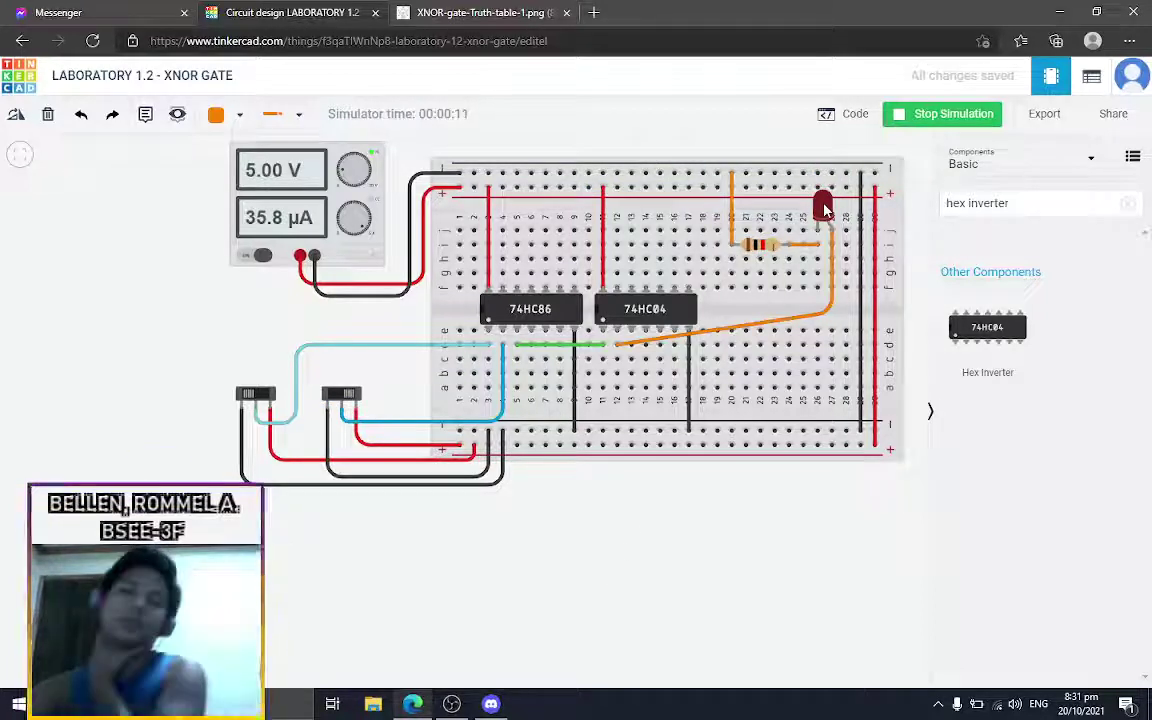
# - Recheck the truth table and flip both input switches to test the next combination
pyautogui.click(476, 12)
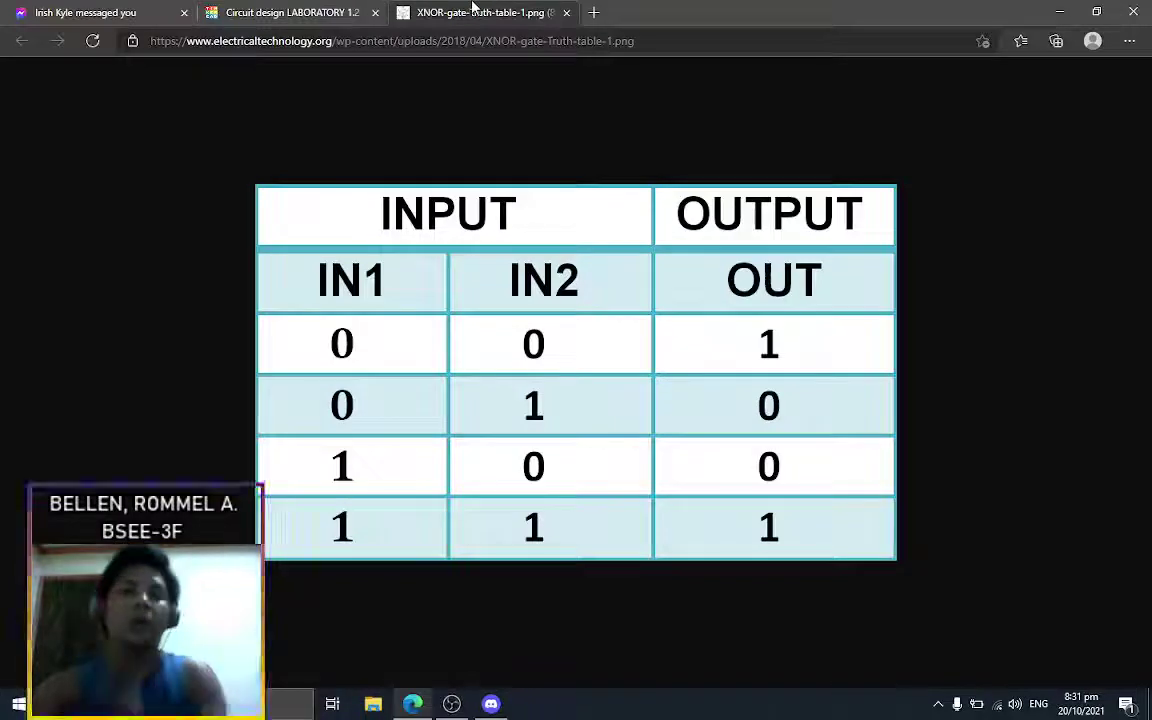
pyautogui.click(220, 12)
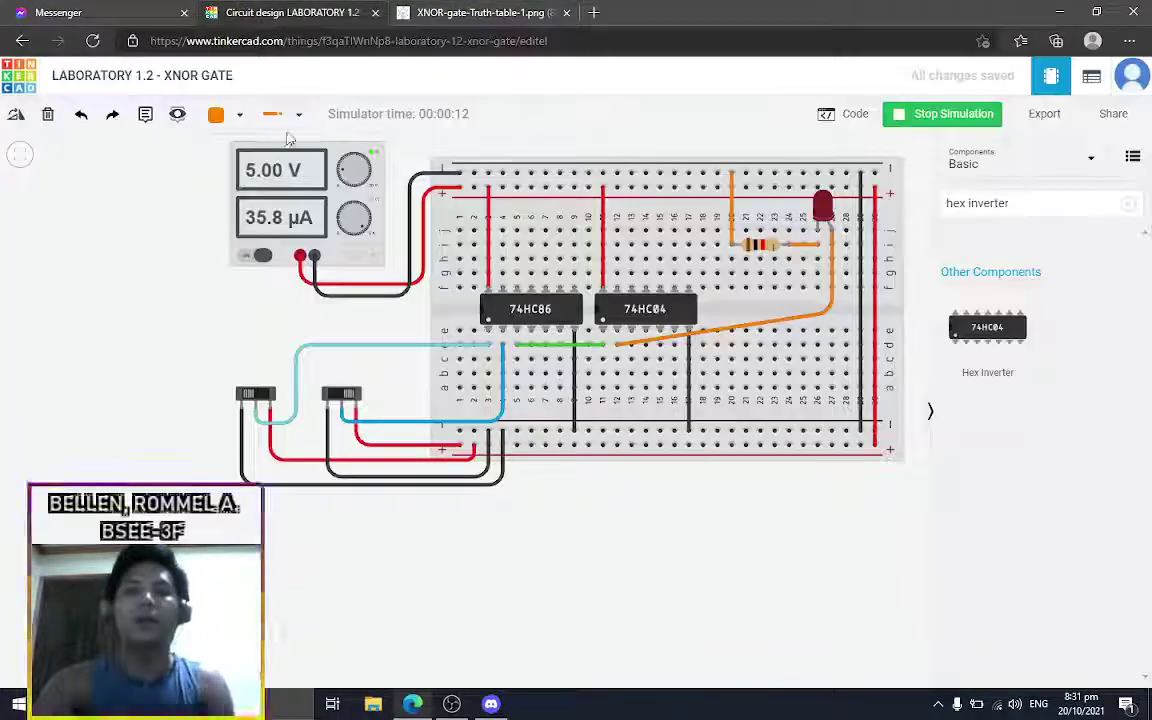
pyautogui.click(343, 394)
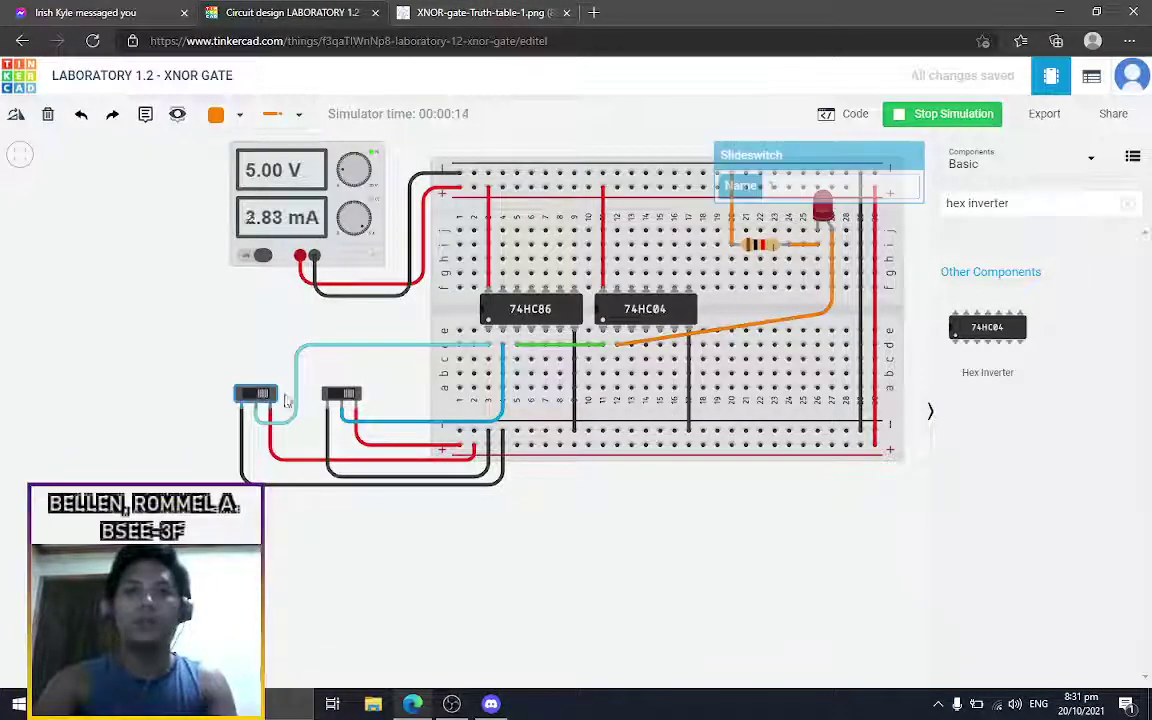
pyautogui.click(343, 394)
pyautogui.click(689, 540)
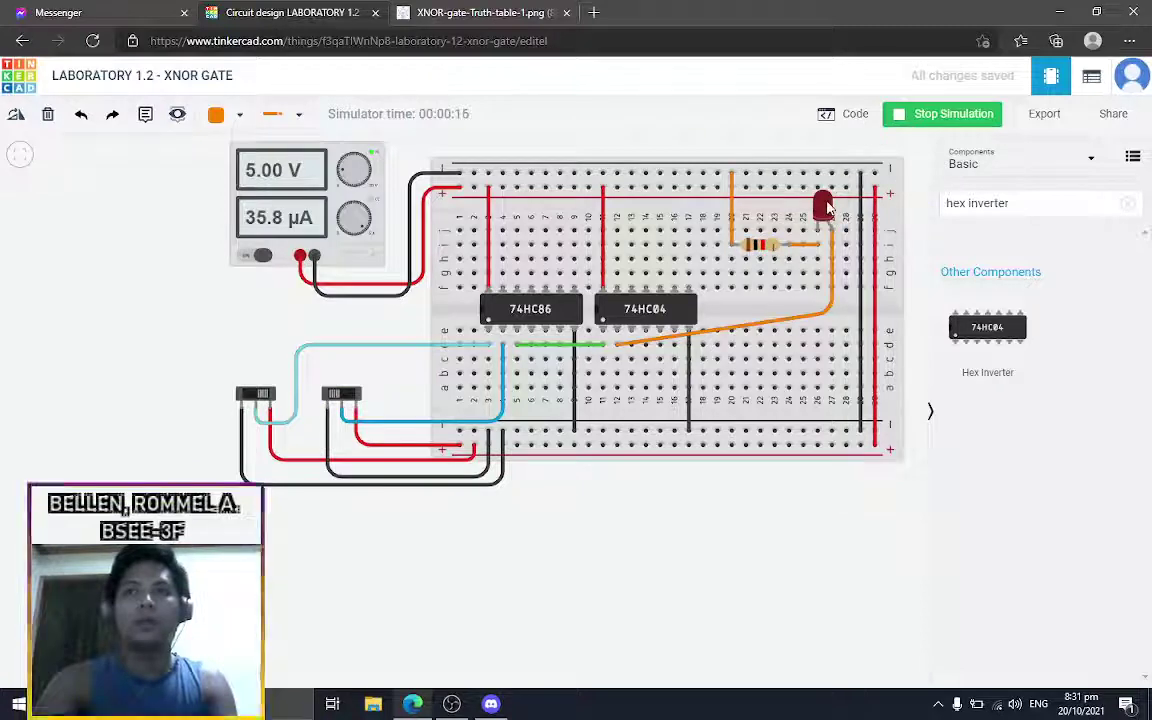
# - Flip the second switch again, confirming the lit LED and 5.00 V at 3.02 mA supply reading
pyautogui.click(466, 12)
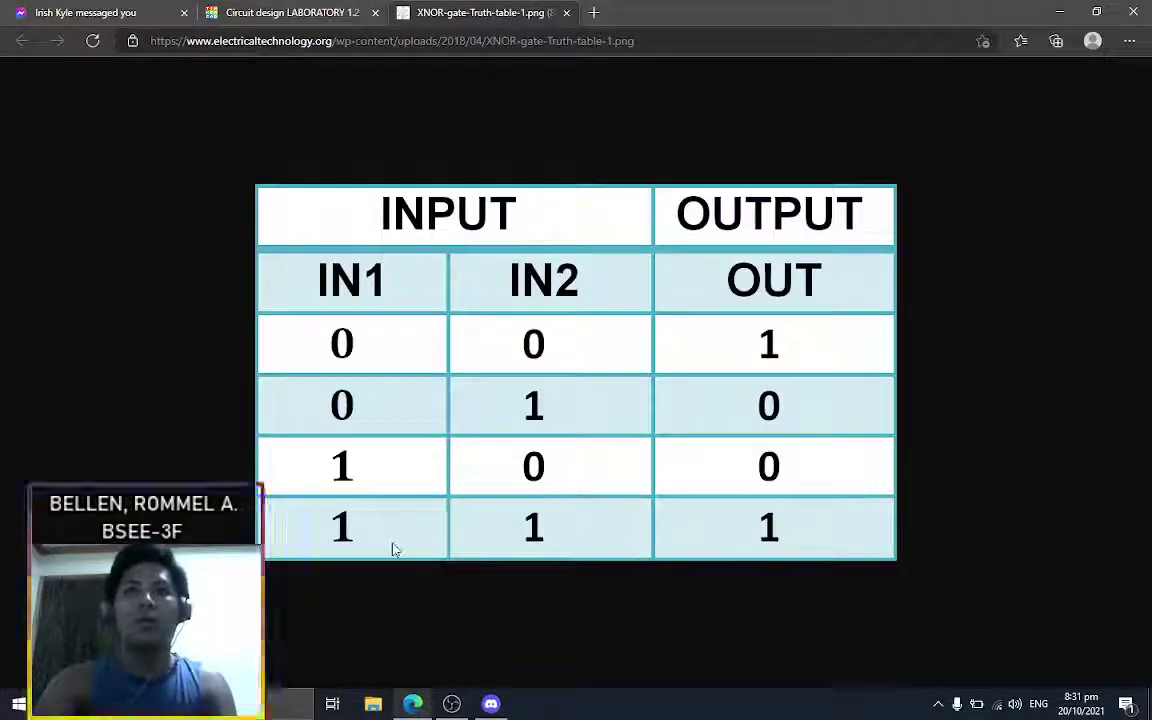
pyautogui.hotkey('ctrl', 'shift', 'Tab')
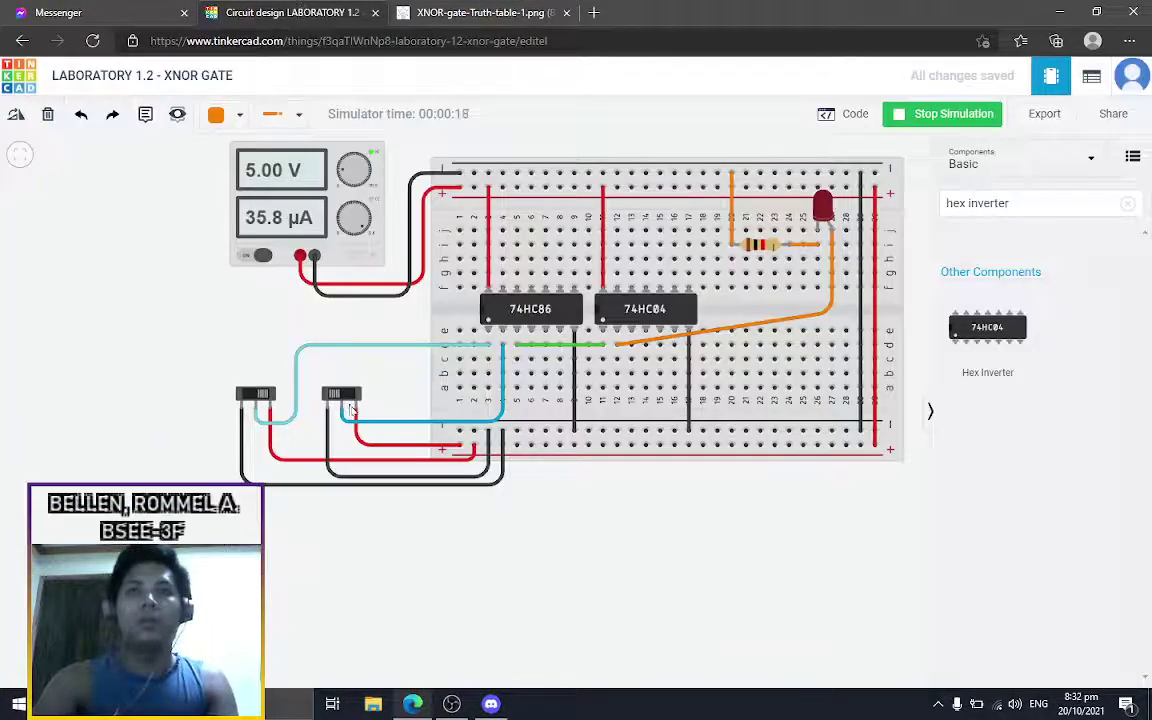
pyautogui.click(343, 394)
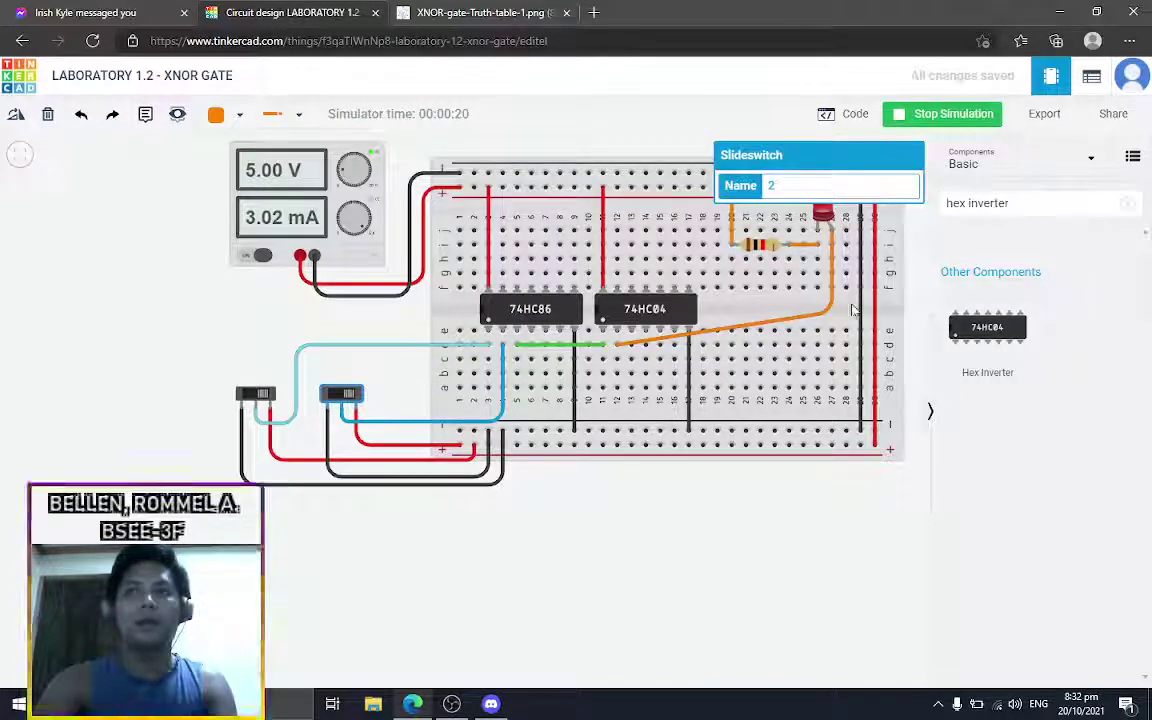
pyautogui.click(795, 517)
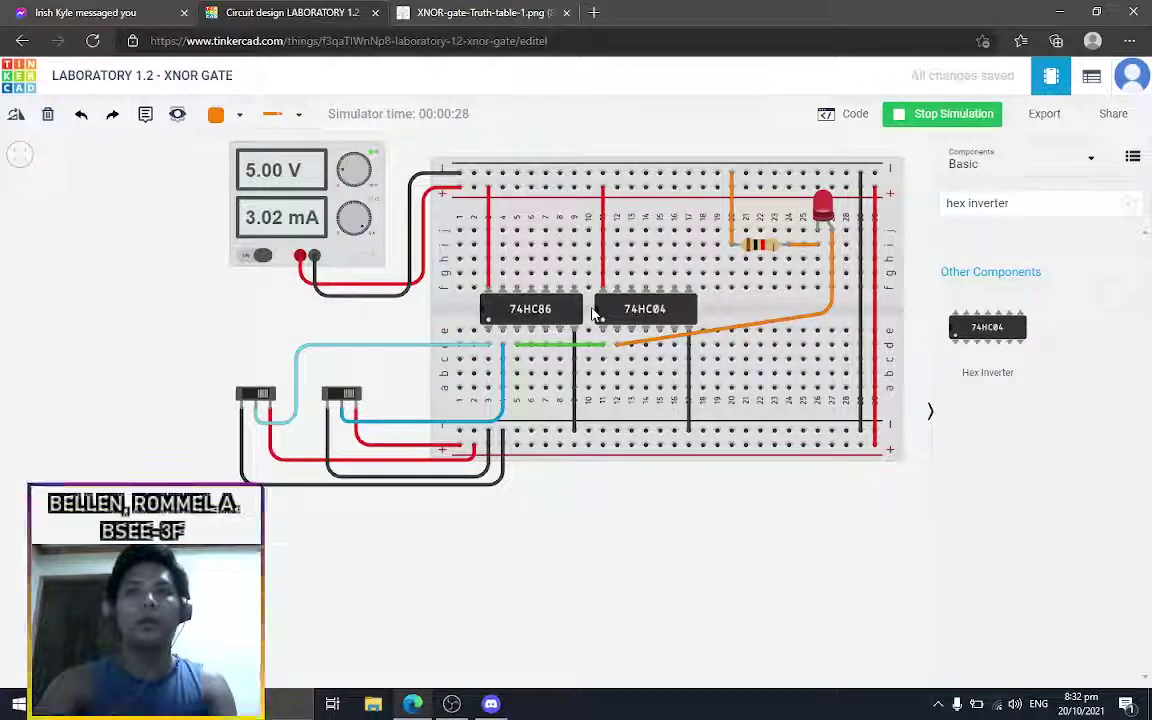
pyautogui.moveTo(725, 519); pyautogui.dragTo(699, 524)
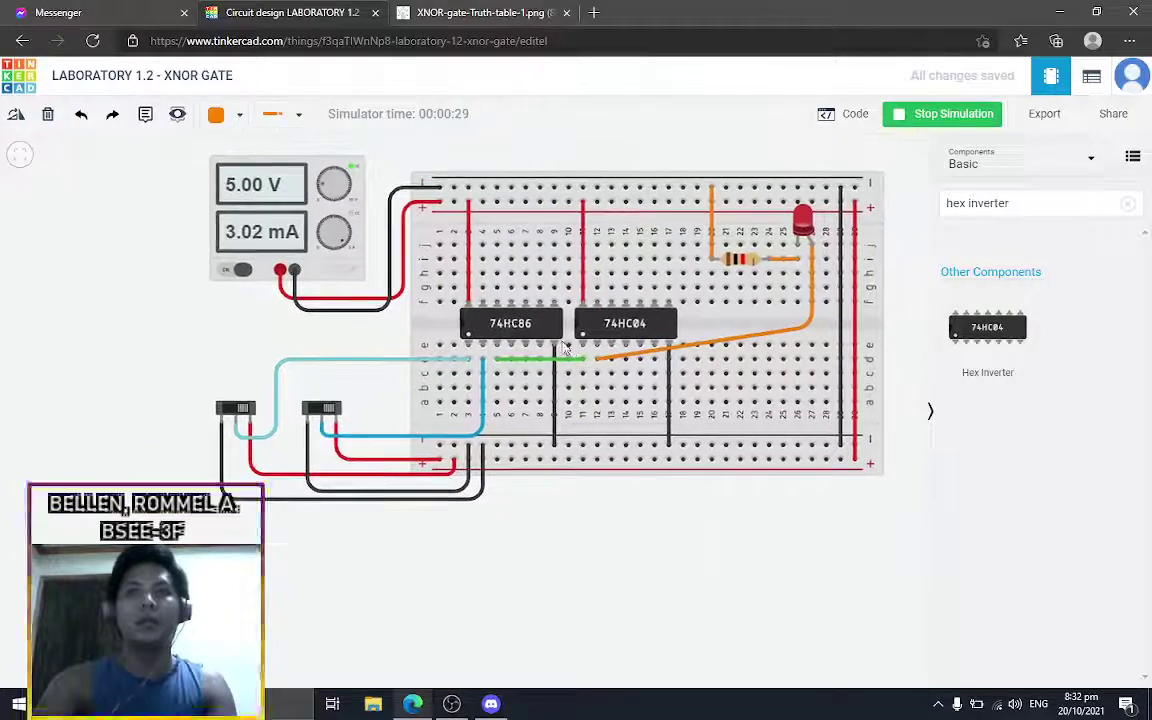
pyautogui.click(512, 326)
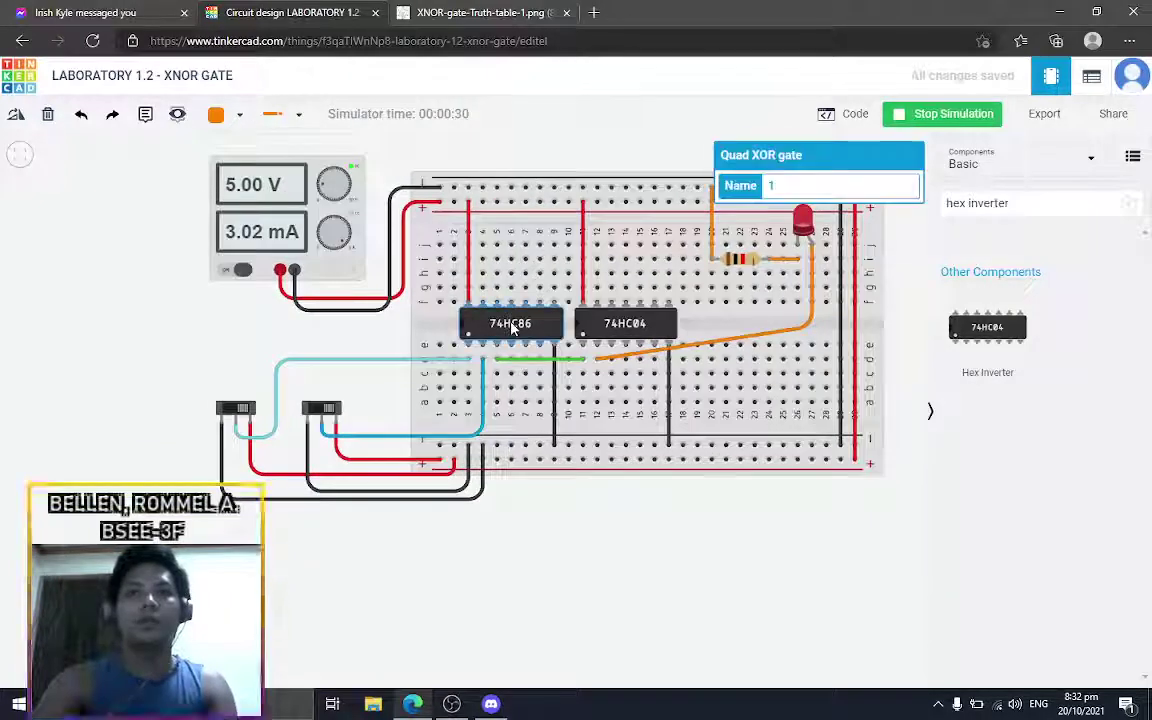
pyautogui.click(633, 324)
pyautogui.click(645, 532)
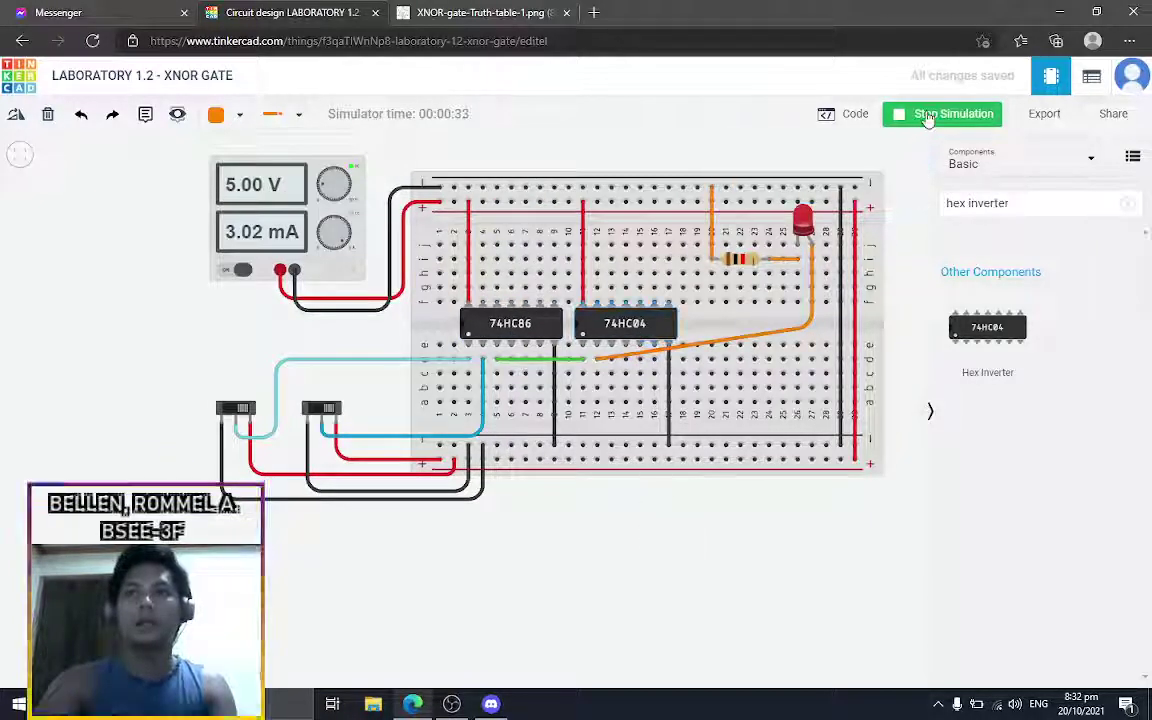